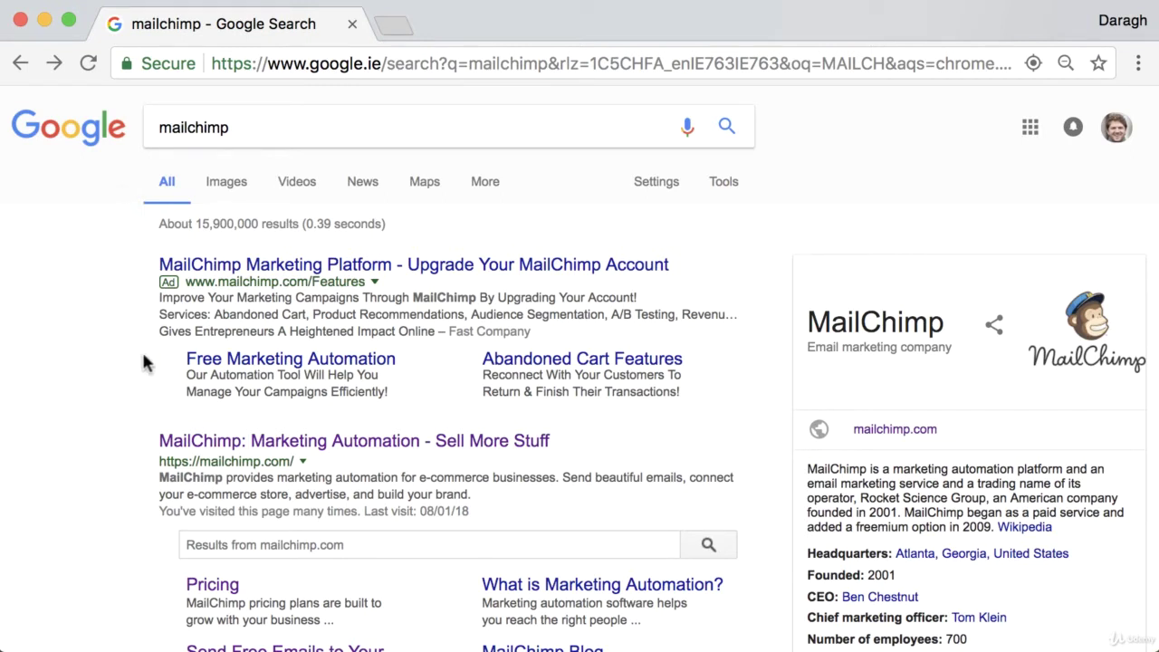
- Open mailchimp.com from the Google search results for 'mailchimp'
scroll(137, 413, "down", 3)
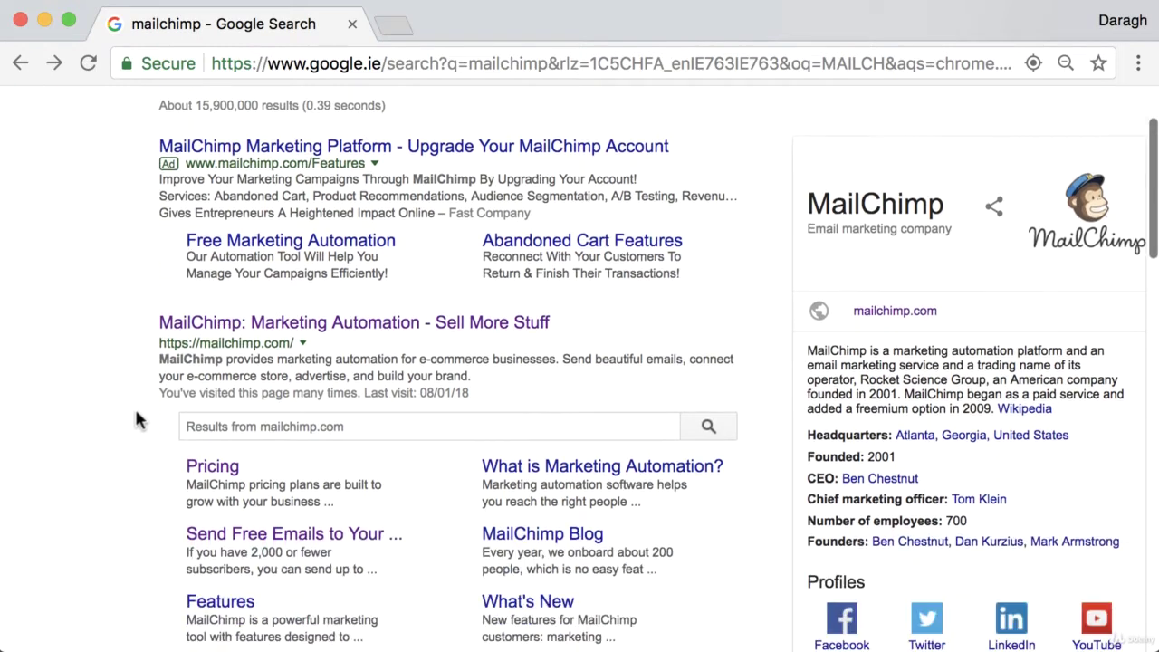
scroll(328, 117, "up", 3)
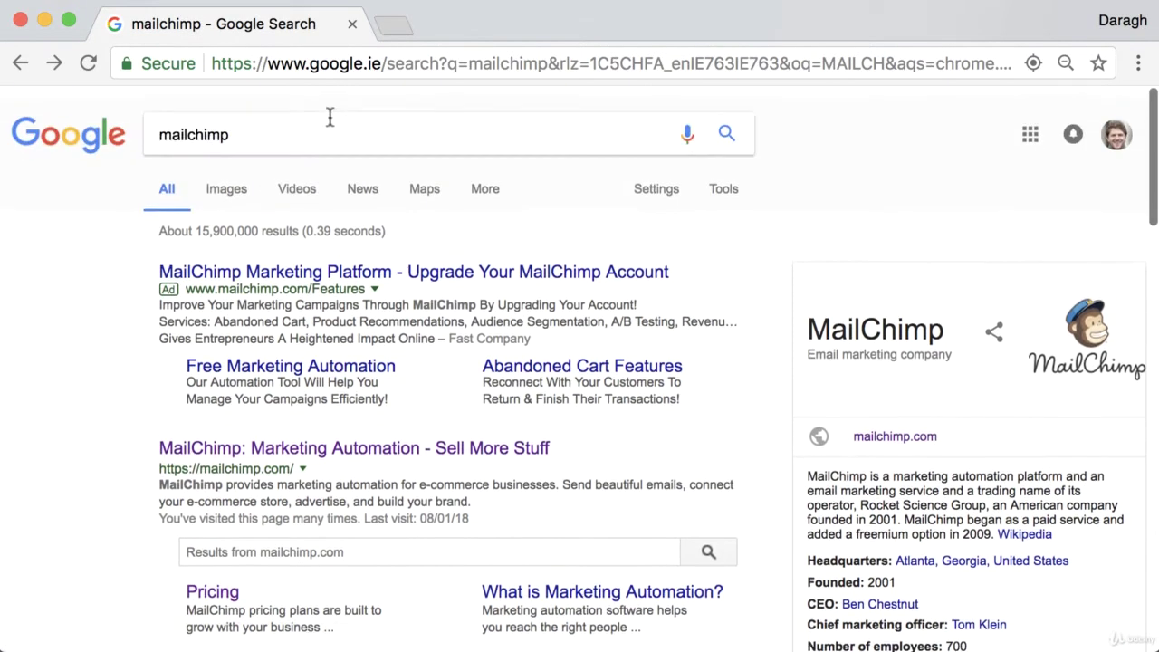
scroll(107, 371, "down", 1)
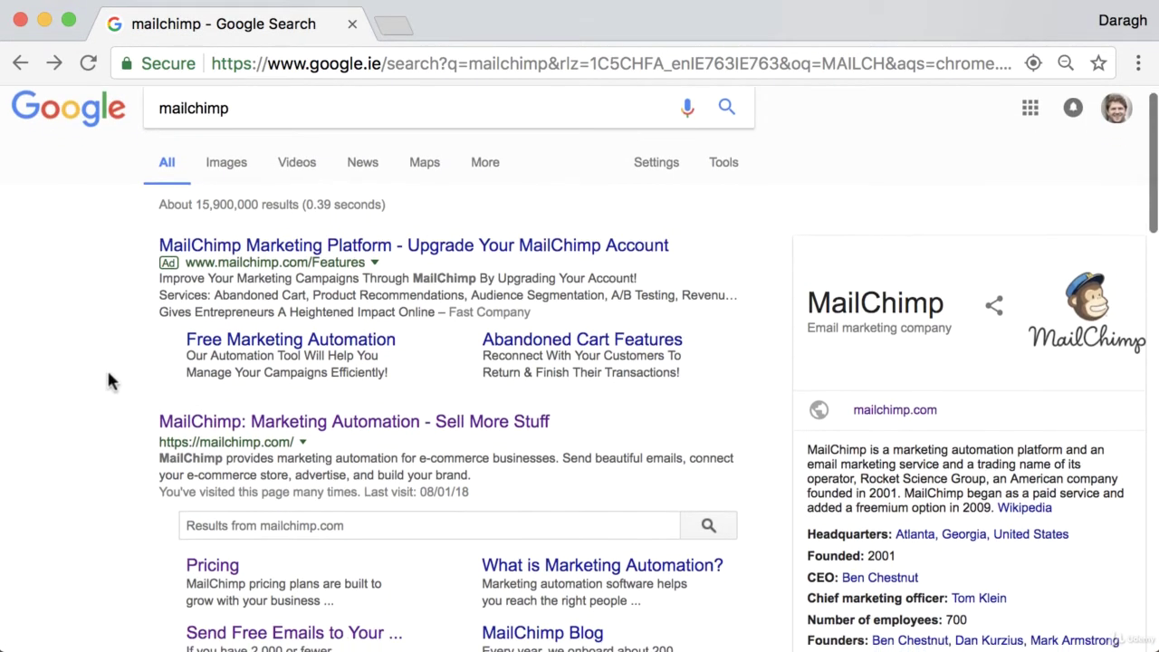
left_click(259, 412)
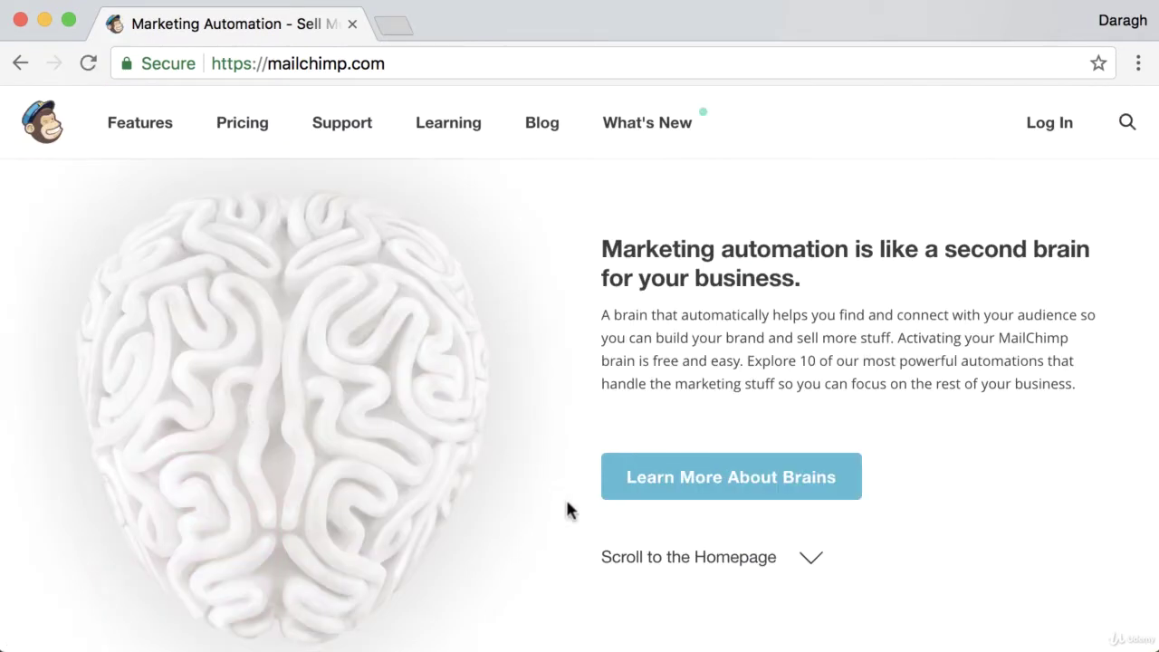
- Log in to MailChimp, go to Lists and choose to create a new list rather than groups
left_click(649, 560)
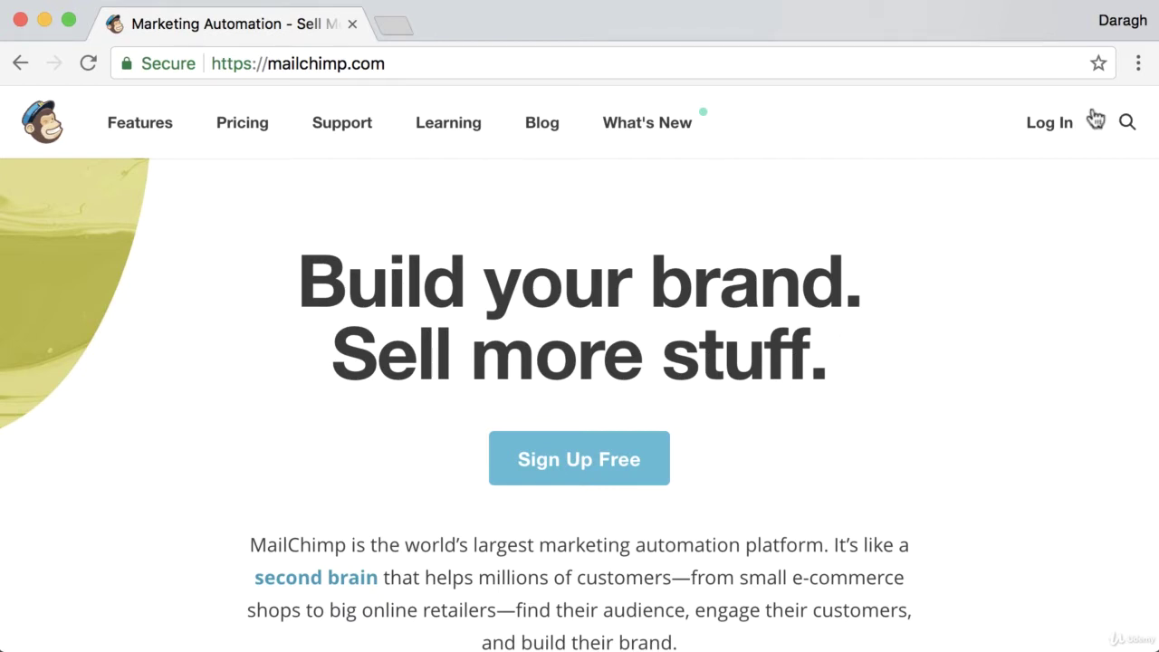
left_click(1090, 112)
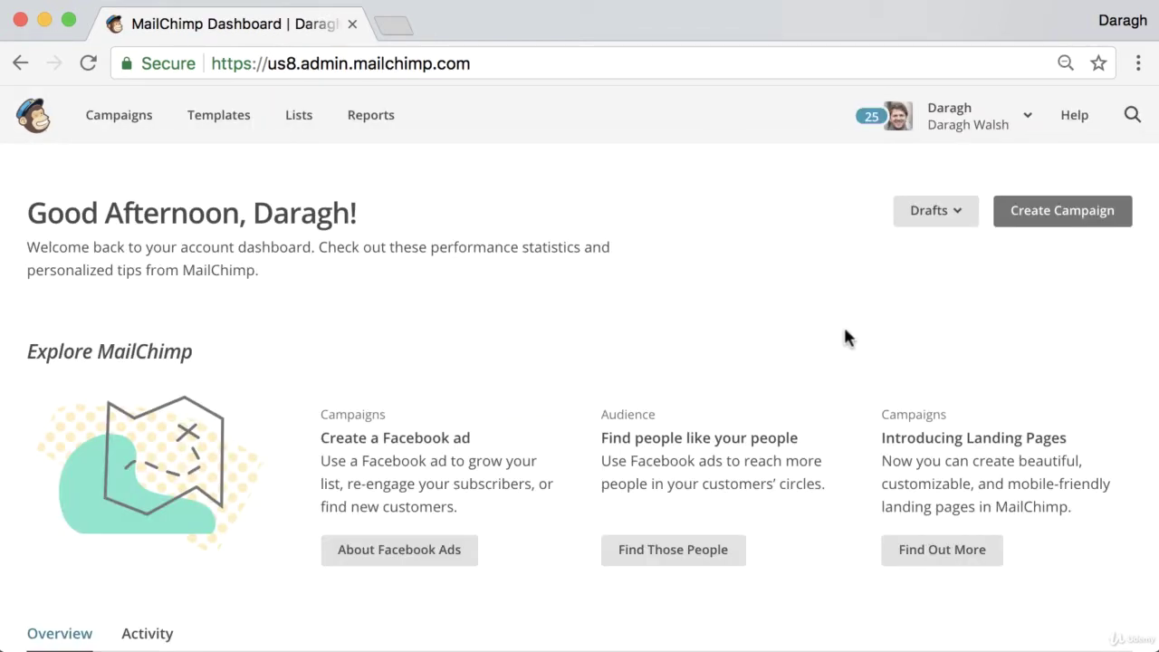
left_click(304, 129)
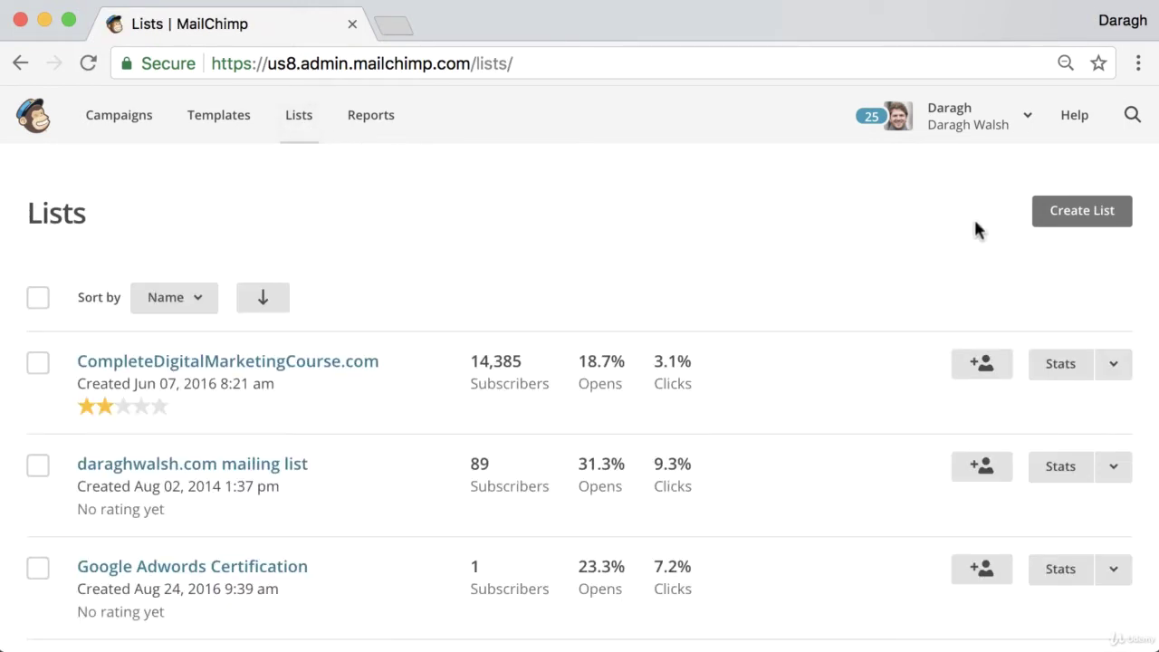
left_click(1041, 223)
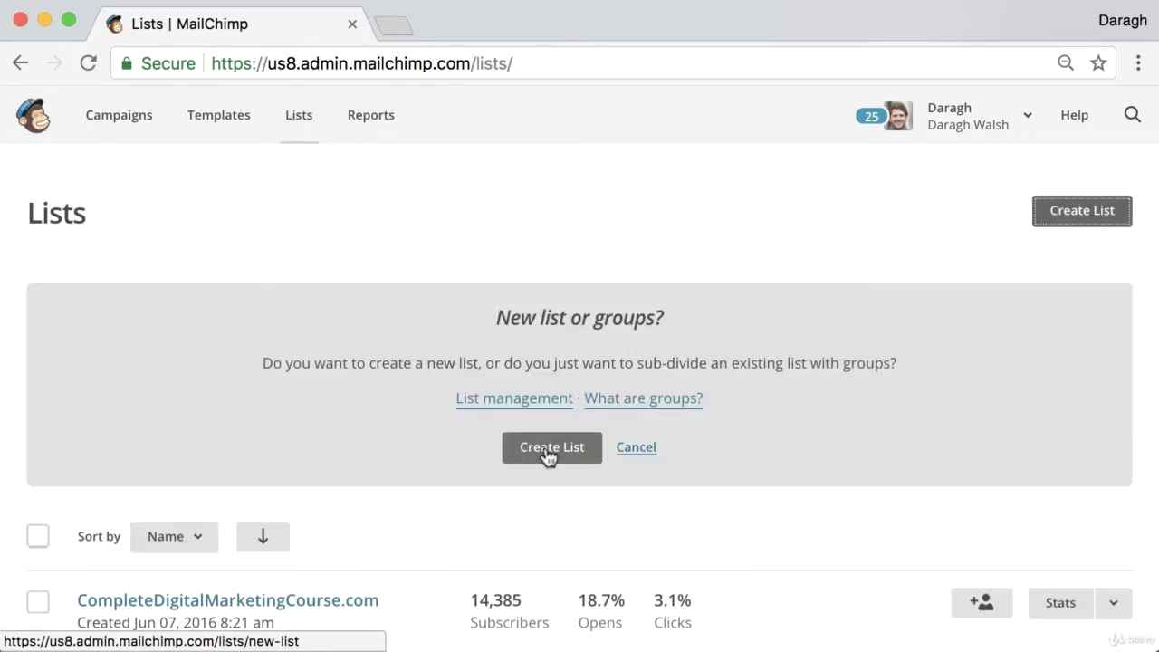
left_click(549, 449)
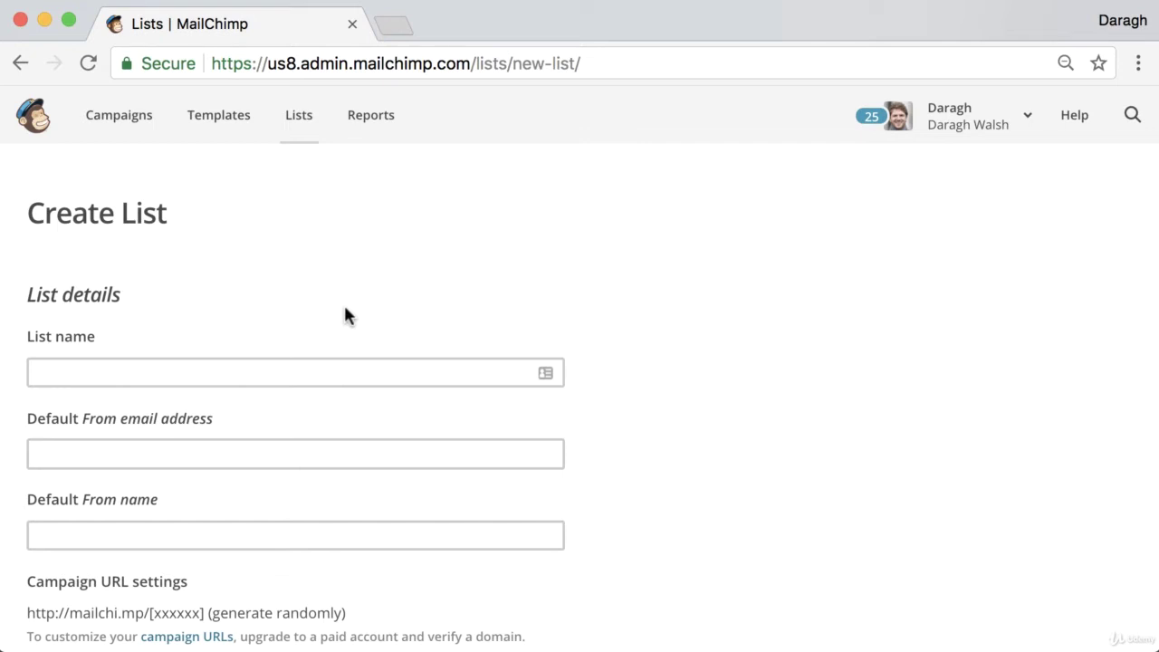
- Name the new list 'Examples domain'
scroll(318, 305, "down", 2)
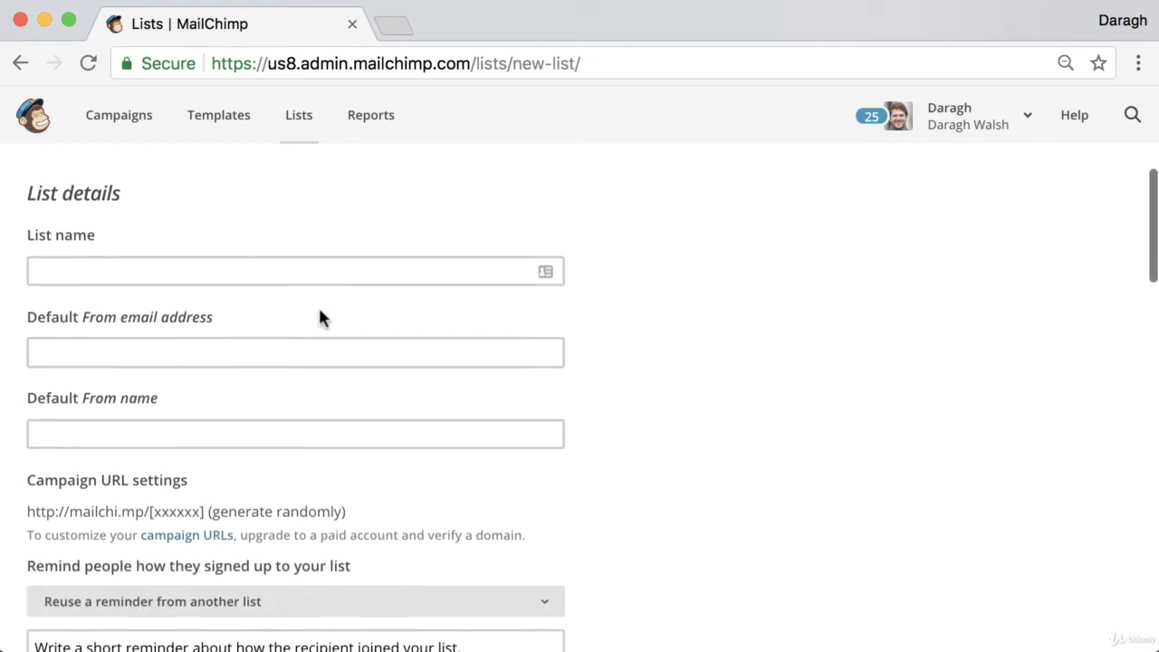
left_click(123, 270)
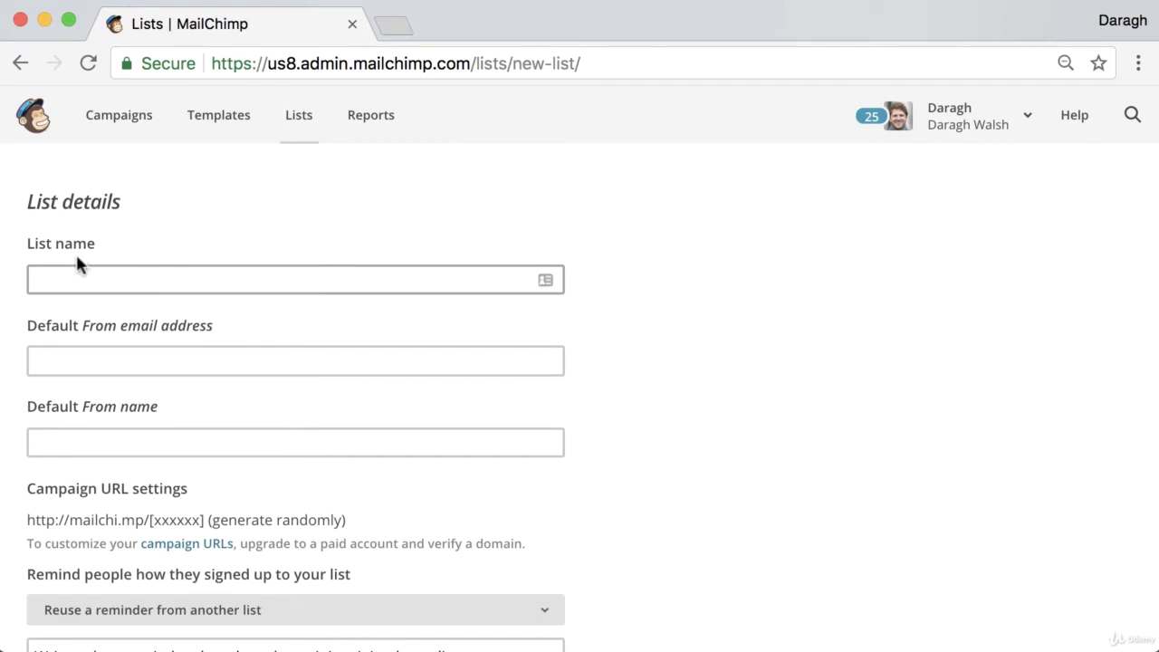
left_click(86, 272)
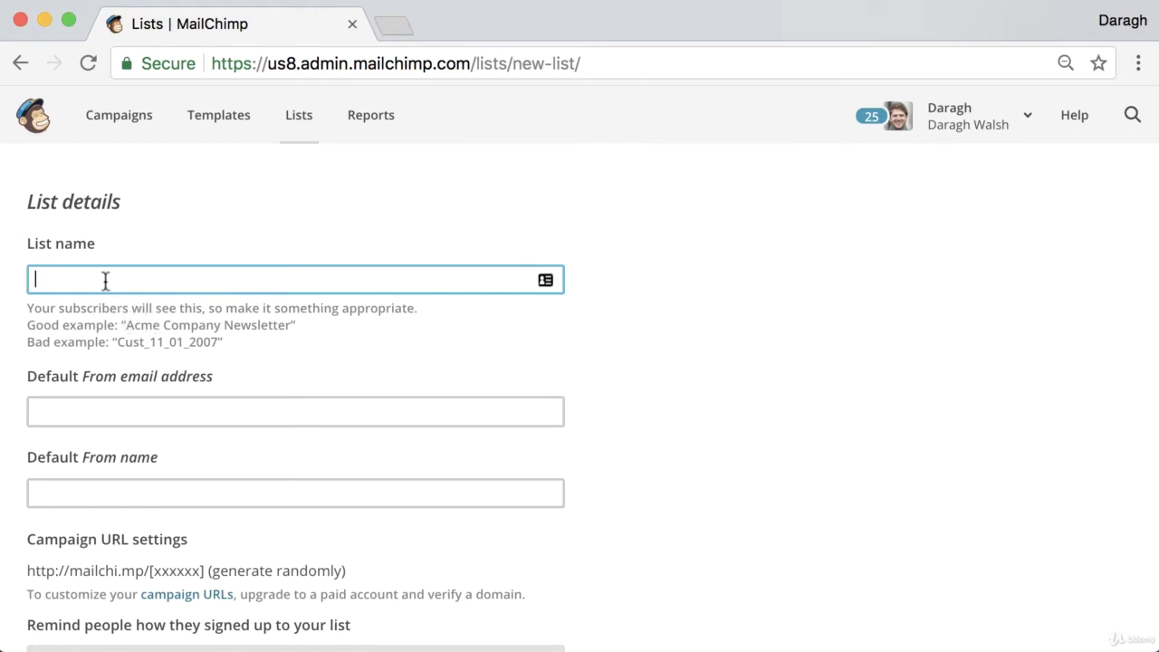
type("Examples domain")
- Enter the sender's e-mail address as the list's default From email
scroll(186, 315, "down", 2)
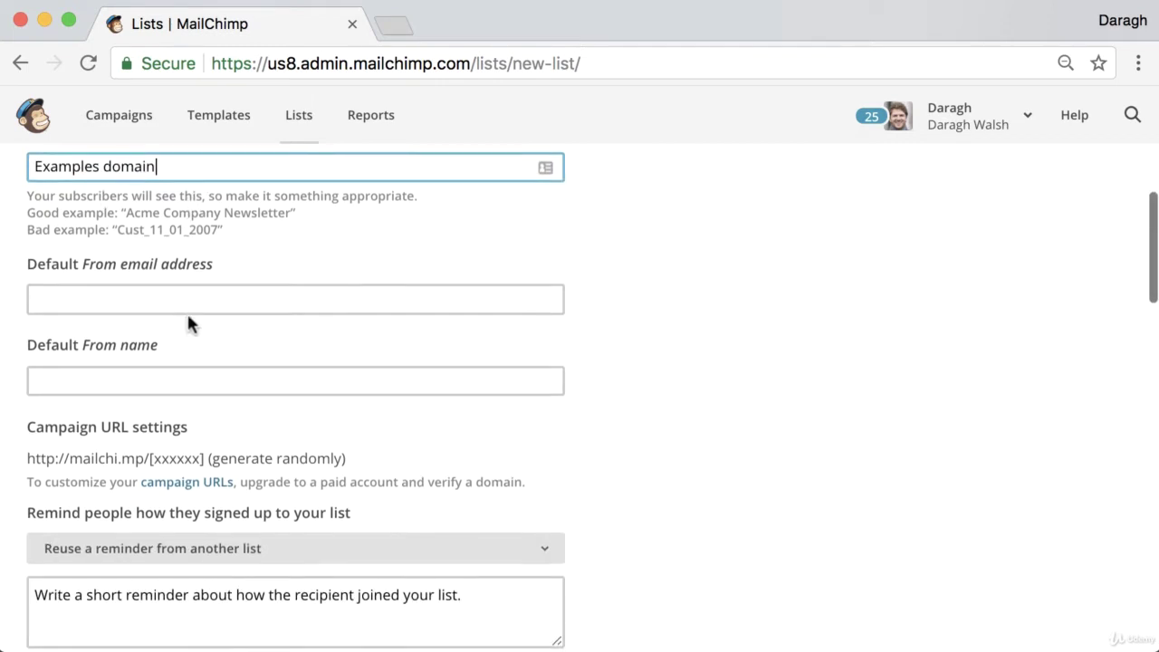
left_click(154, 292)
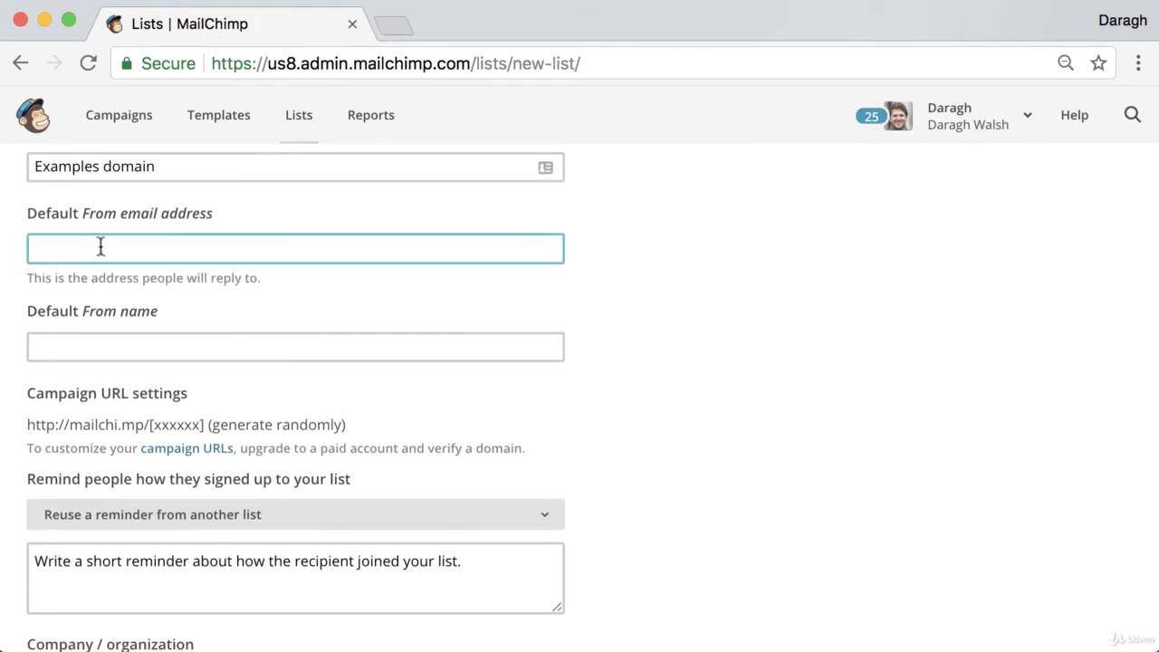
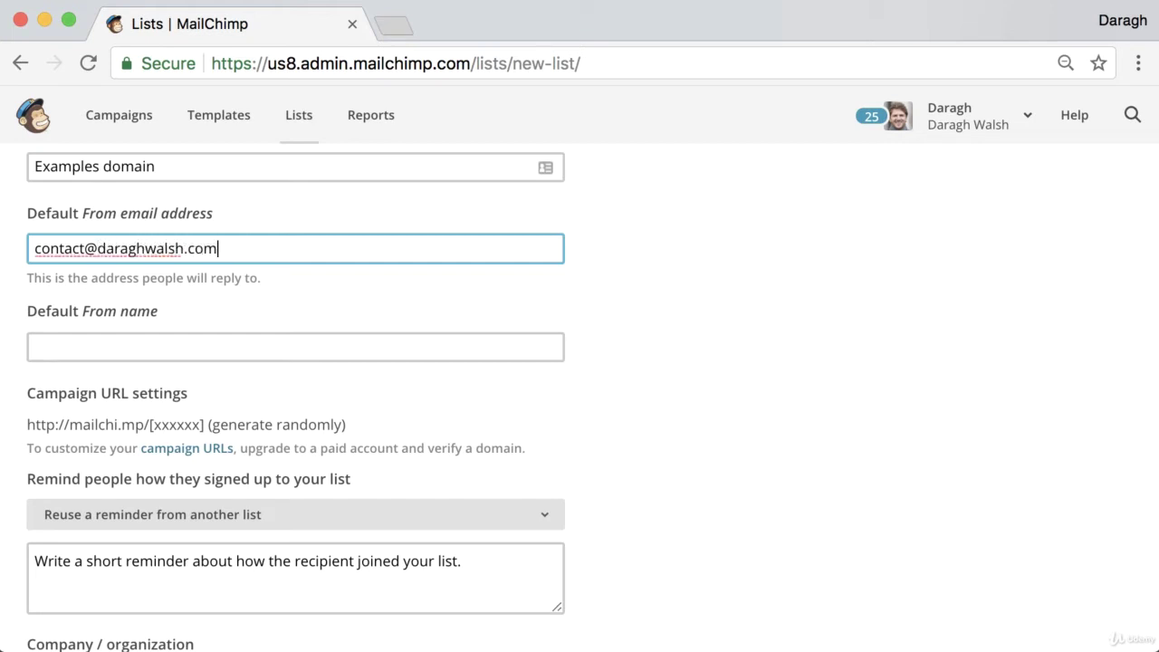
double_click(145, 250)
triple_click(145, 250)
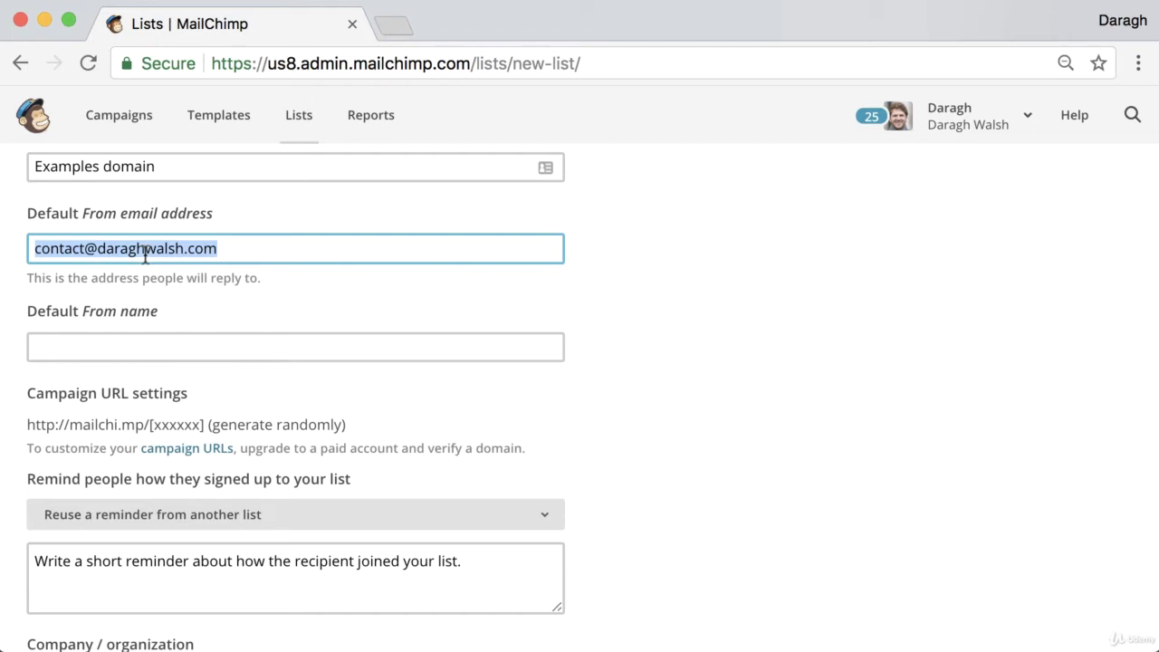
- Set the default From name to 'example domain'
left_click(137, 307)
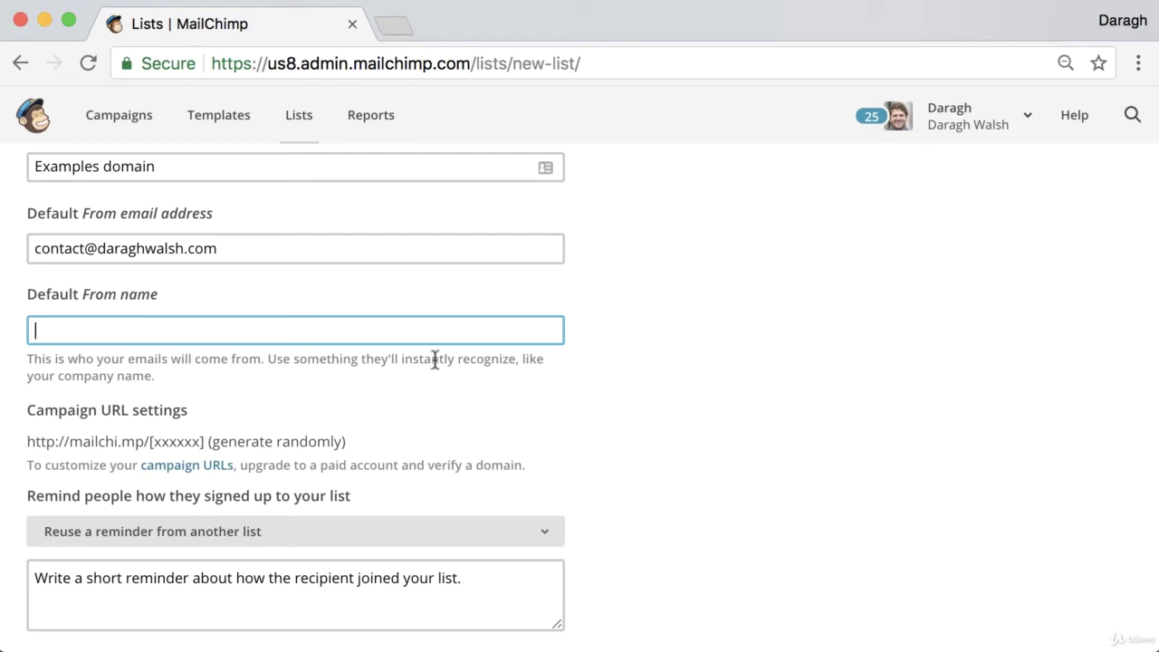
left_click(217, 334)
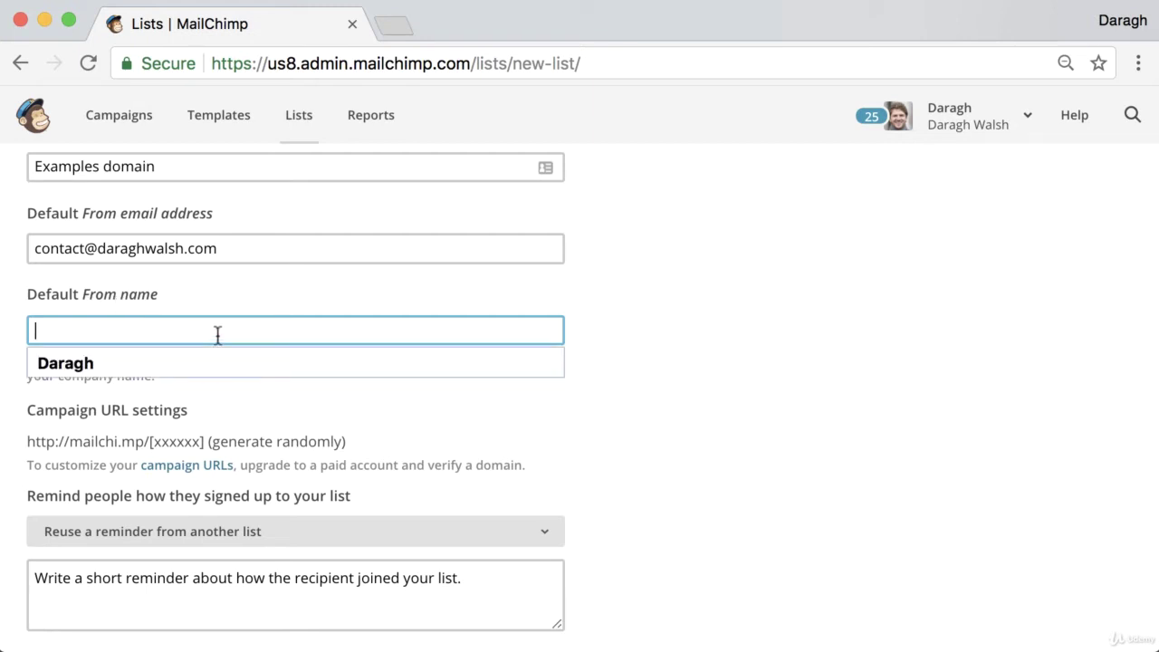
type("example domain")
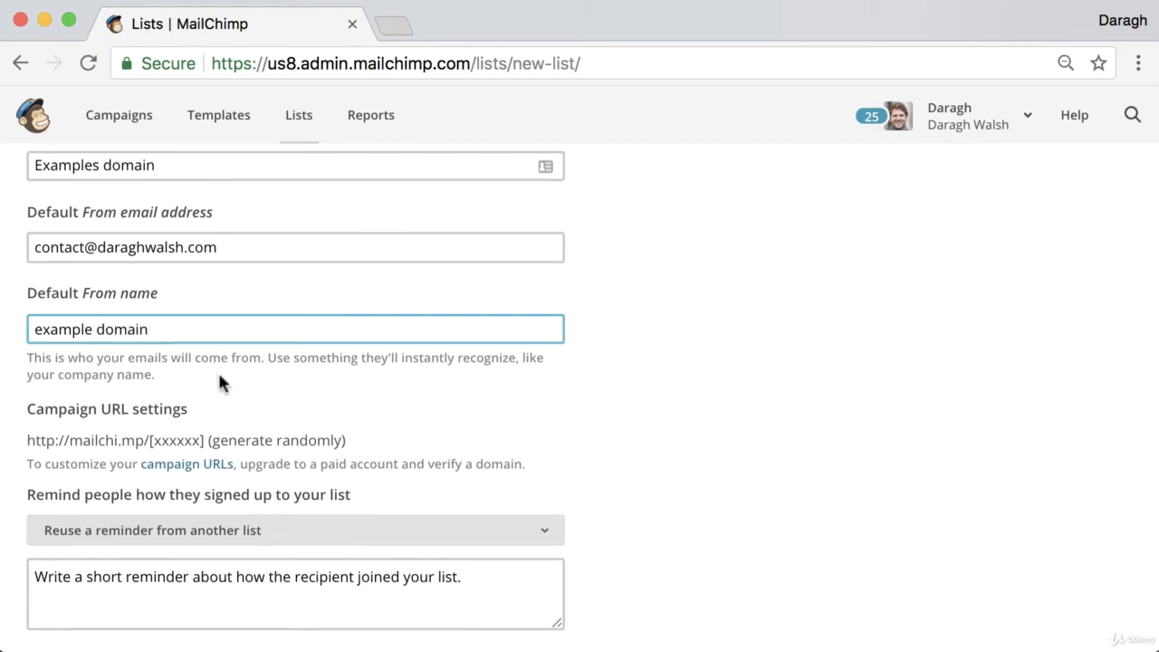
scroll(220, 383, "down", 4)
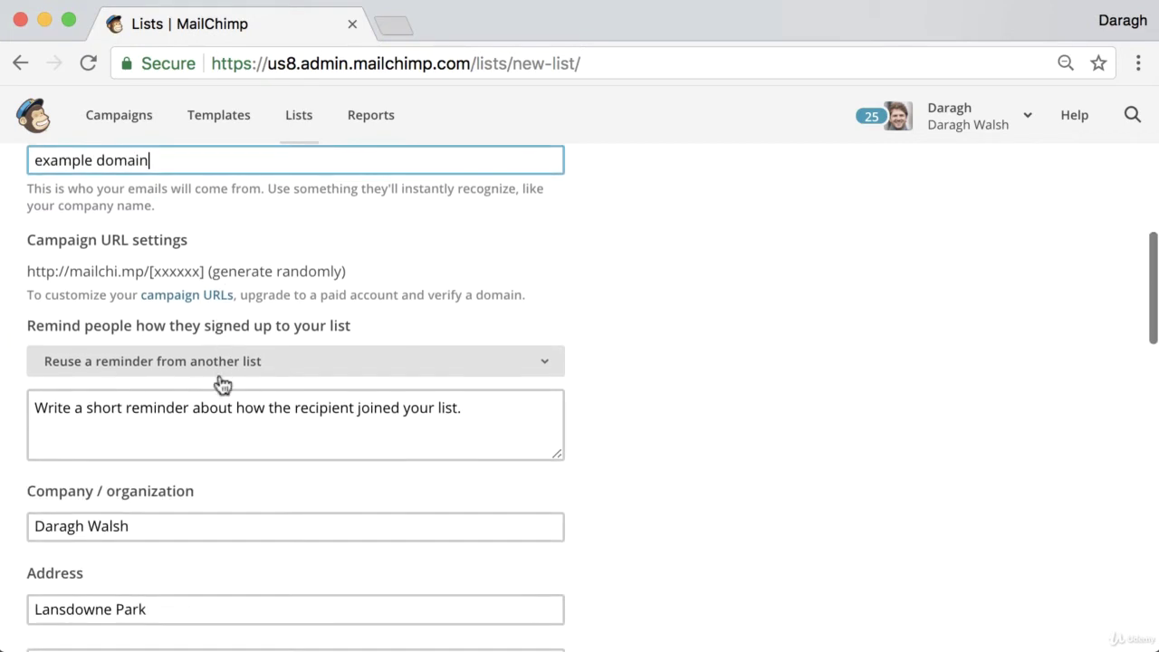
- Write the signup reminder 'You are receiving this email because you opted in on our site.'
left_click(188, 427)
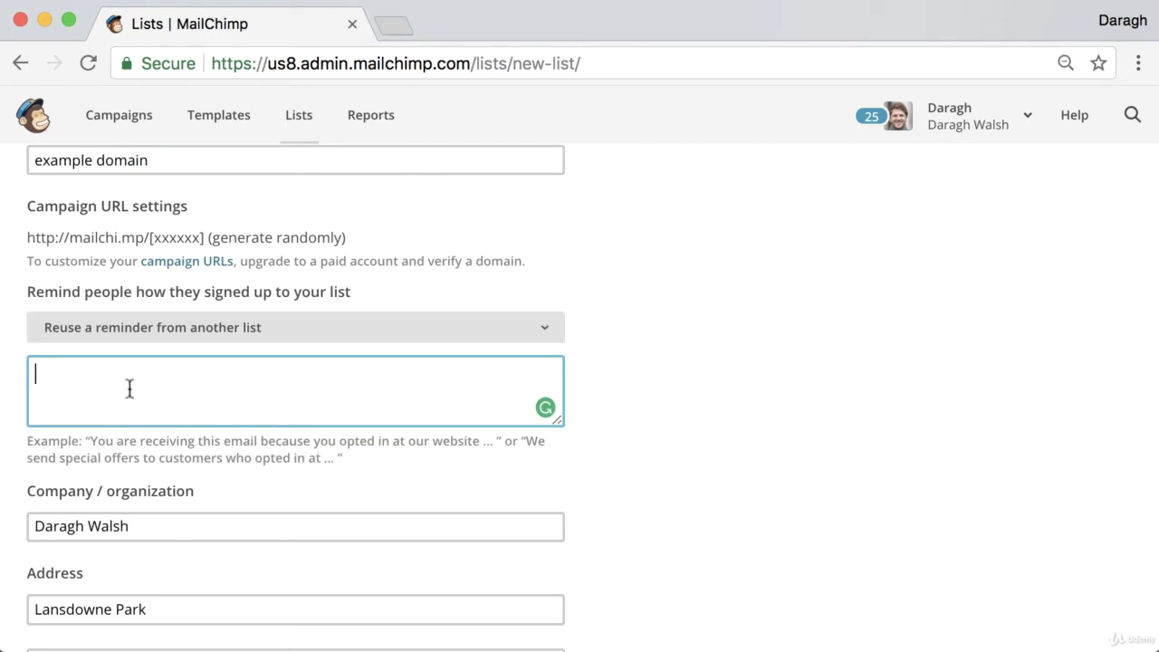
type("You are ")
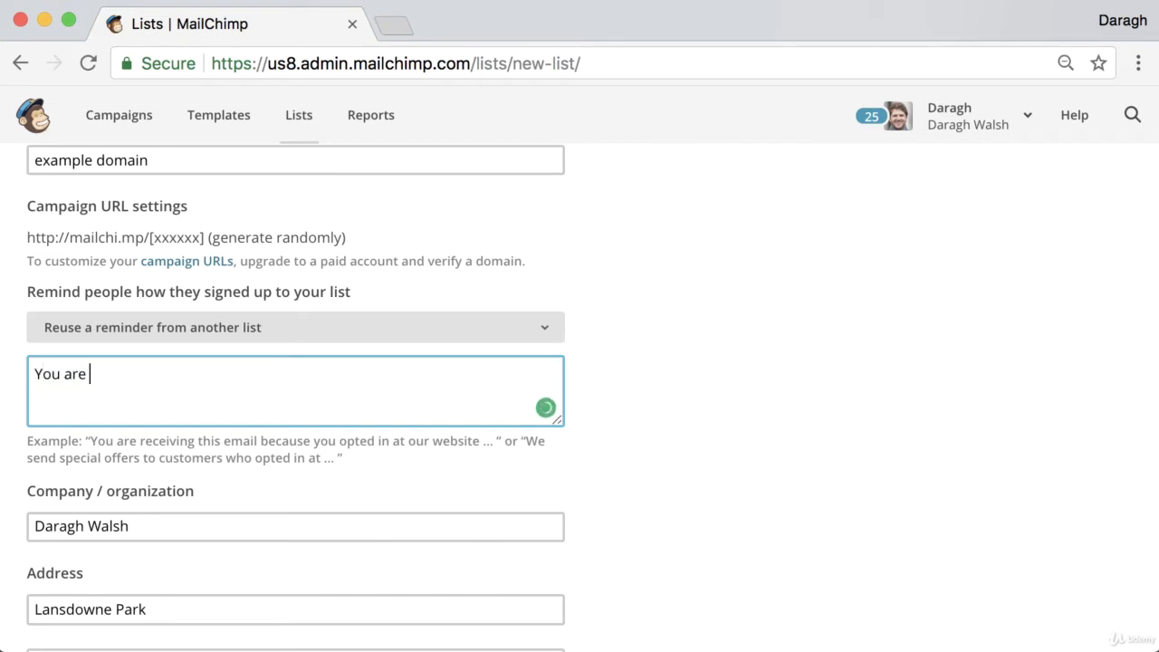
type("receiving ")
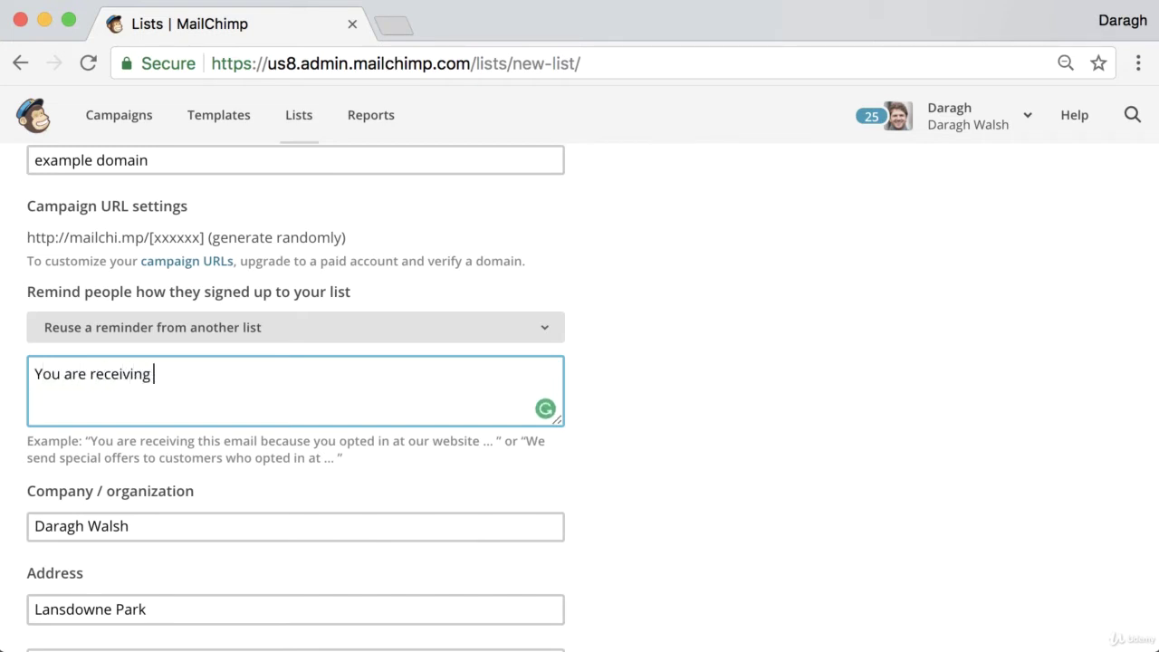
type("this email b")
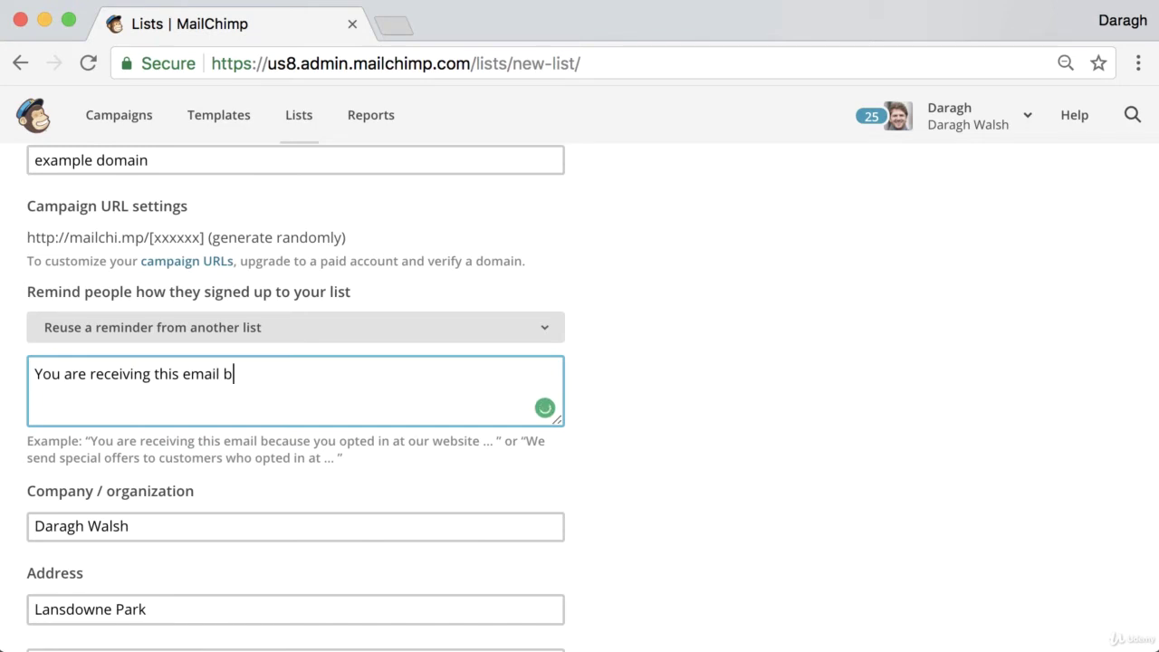
type("ecause you top")
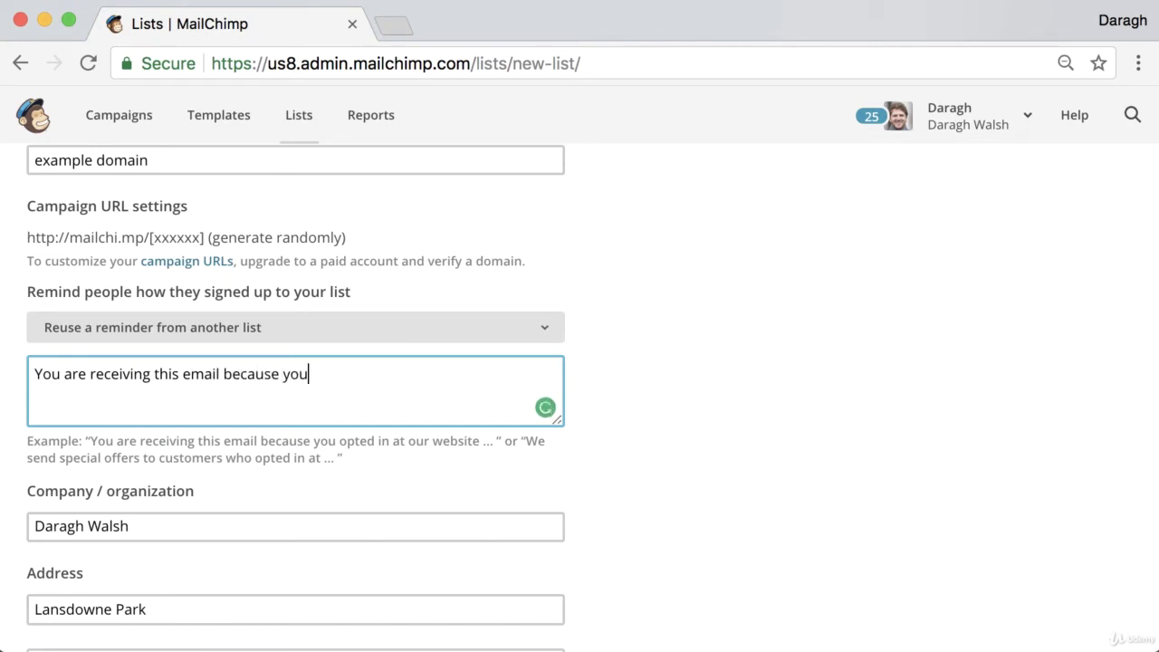
key("BackSpace")
key("BackSpace")
key("BackSpace")
type("opted in on ")
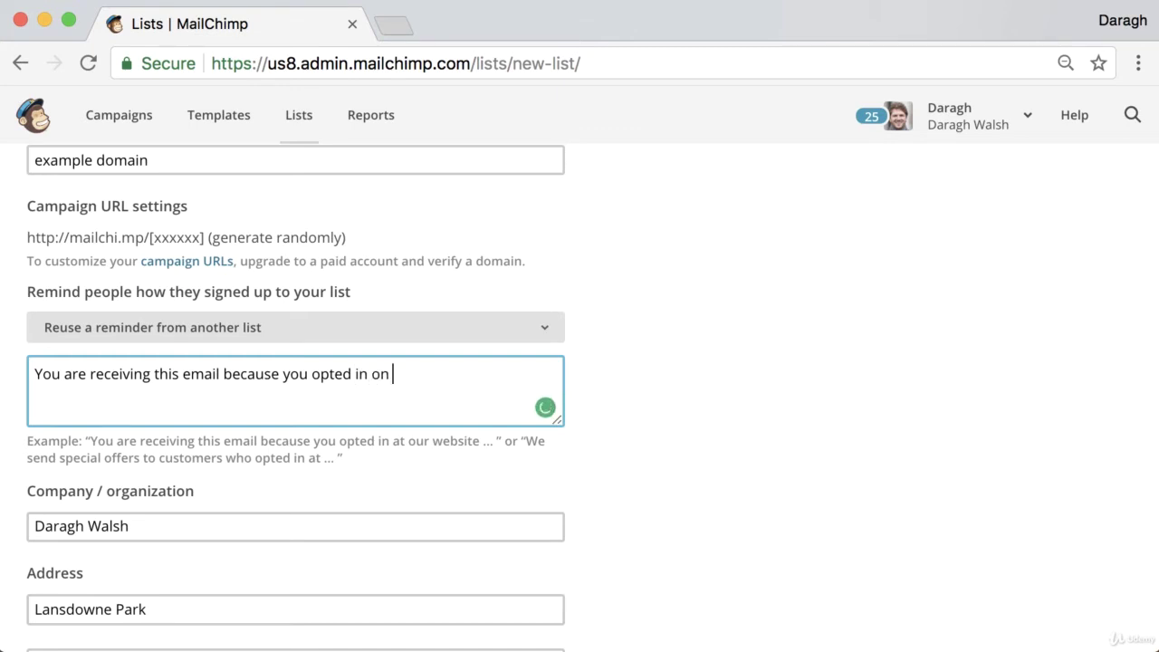
type("our site.")
- Go through the contact address fields, leaving opt-in and notifications off, down to Save
scroll(73, 439, "down", 2)
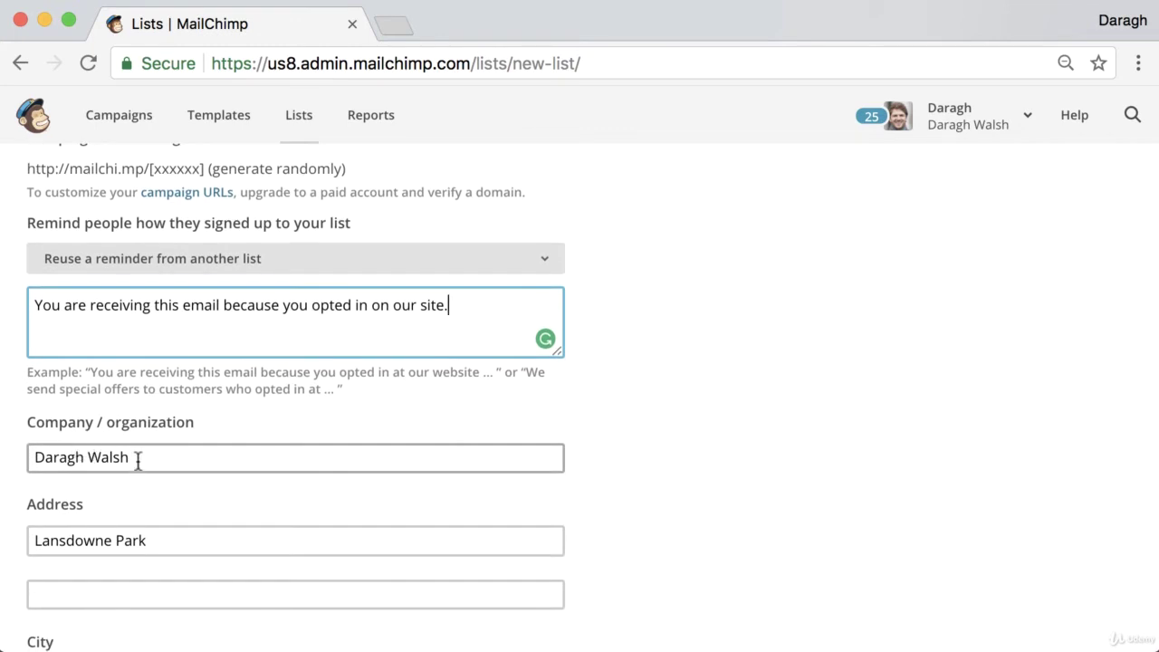
scroll(175, 481, "down", 1)
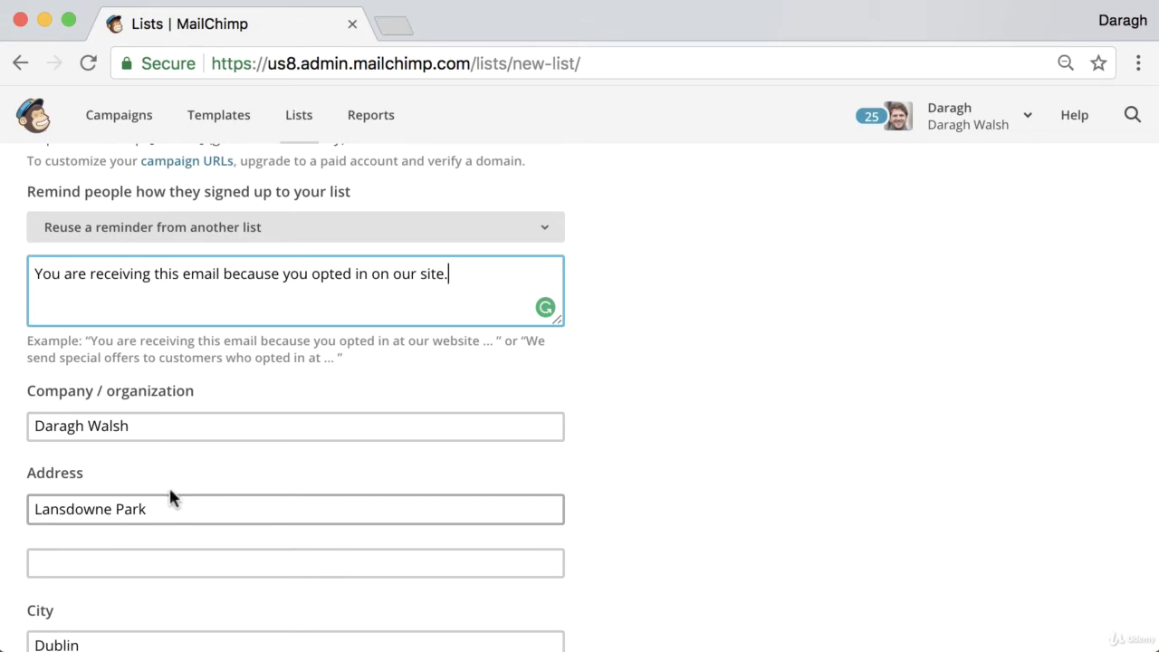
scroll(136, 511, "down", 1)
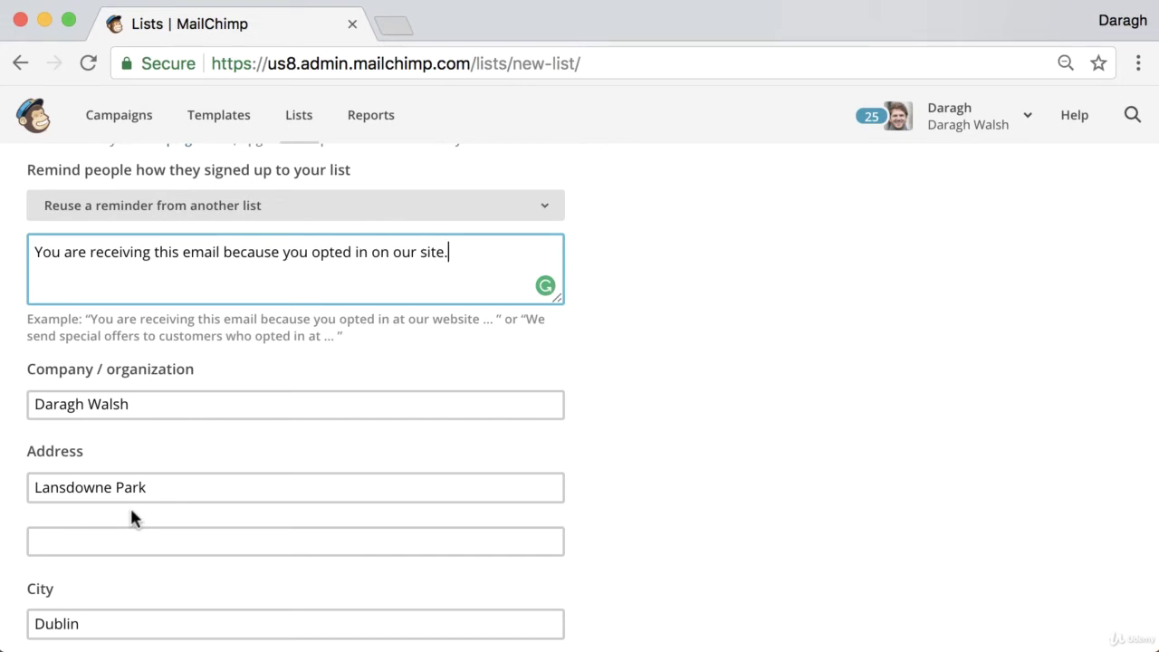
scroll(130, 516, "down", 5)
left_click(73, 552)
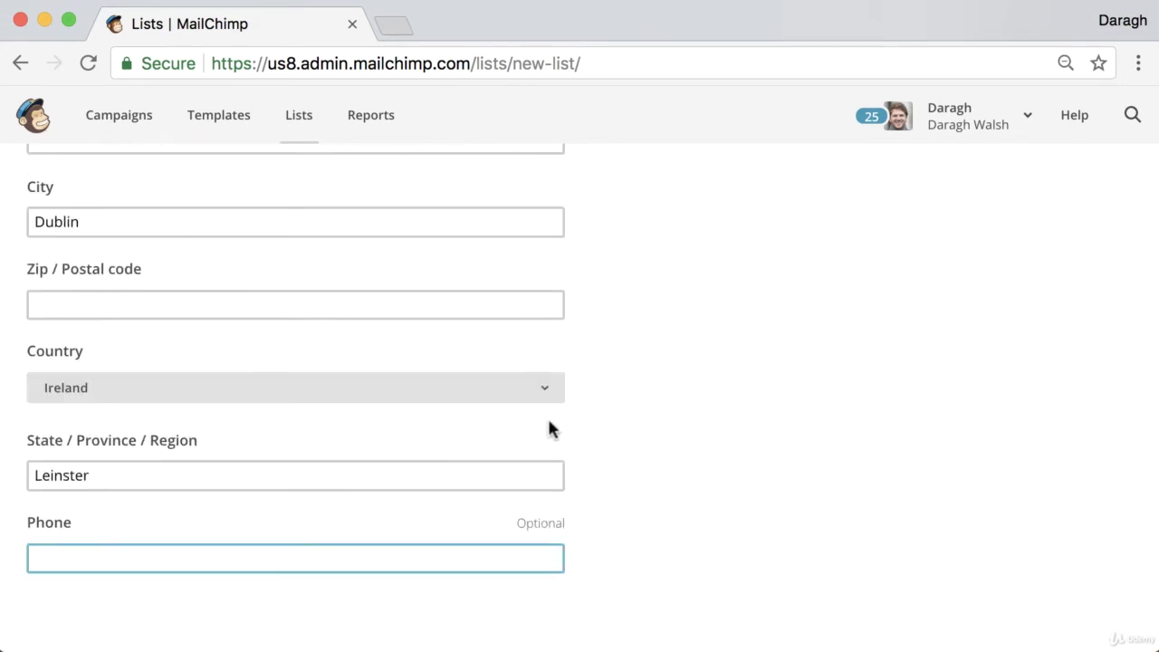
scroll(557, 421, "down", 3)
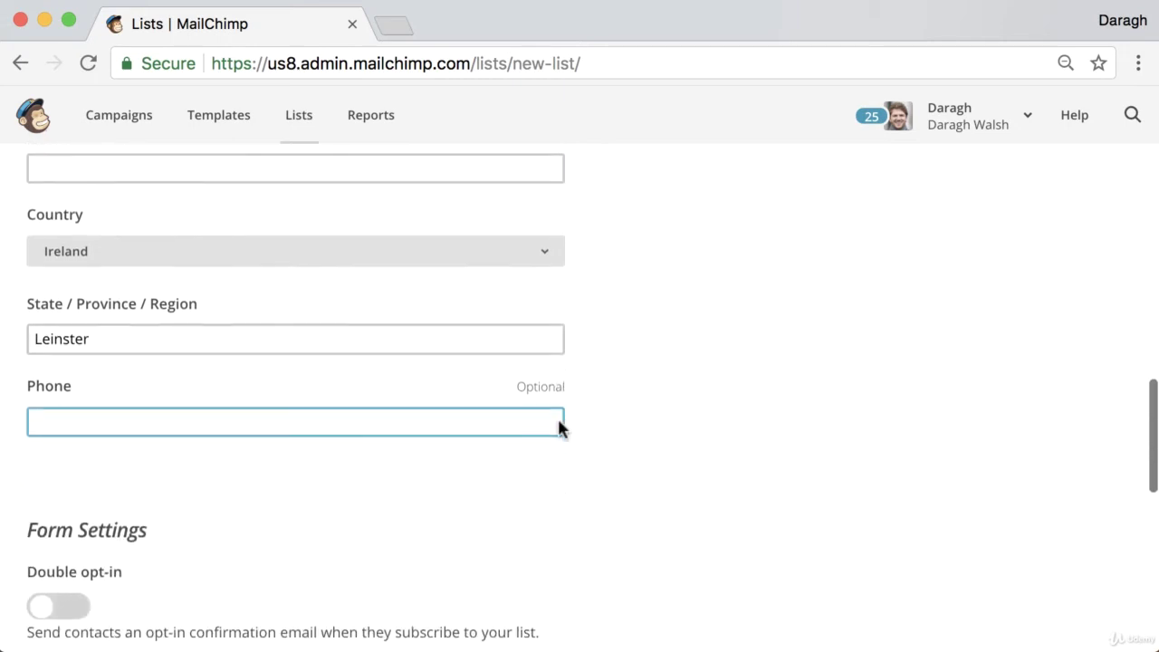
scroll(557, 429, "down", 4)
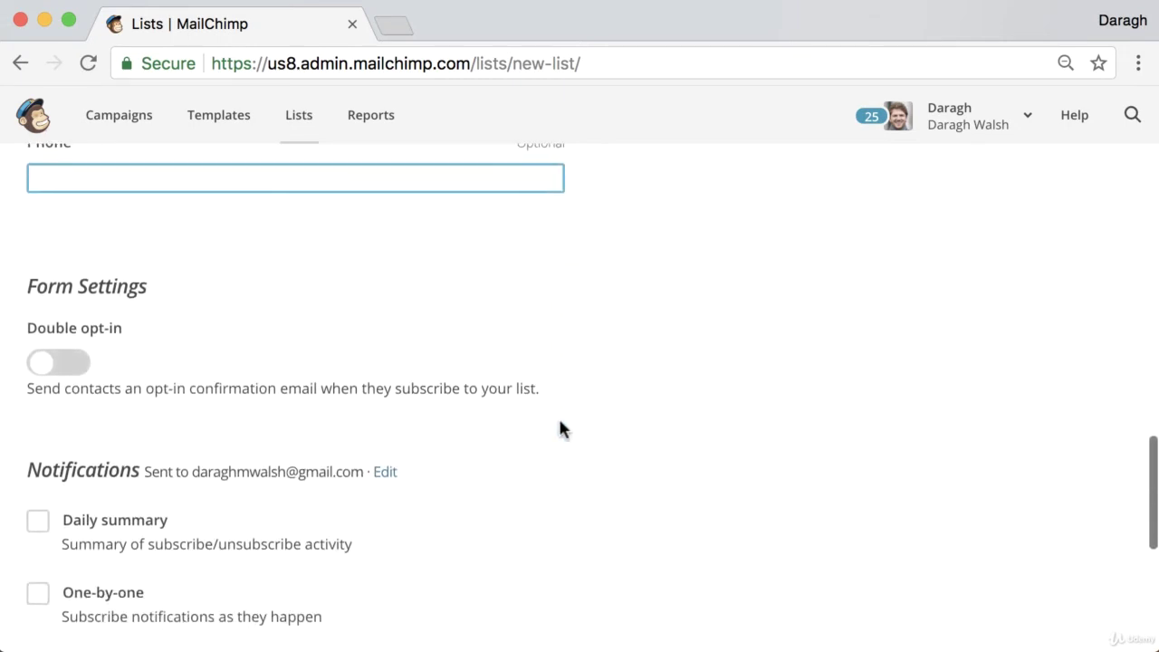
scroll(567, 428, "down", 2)
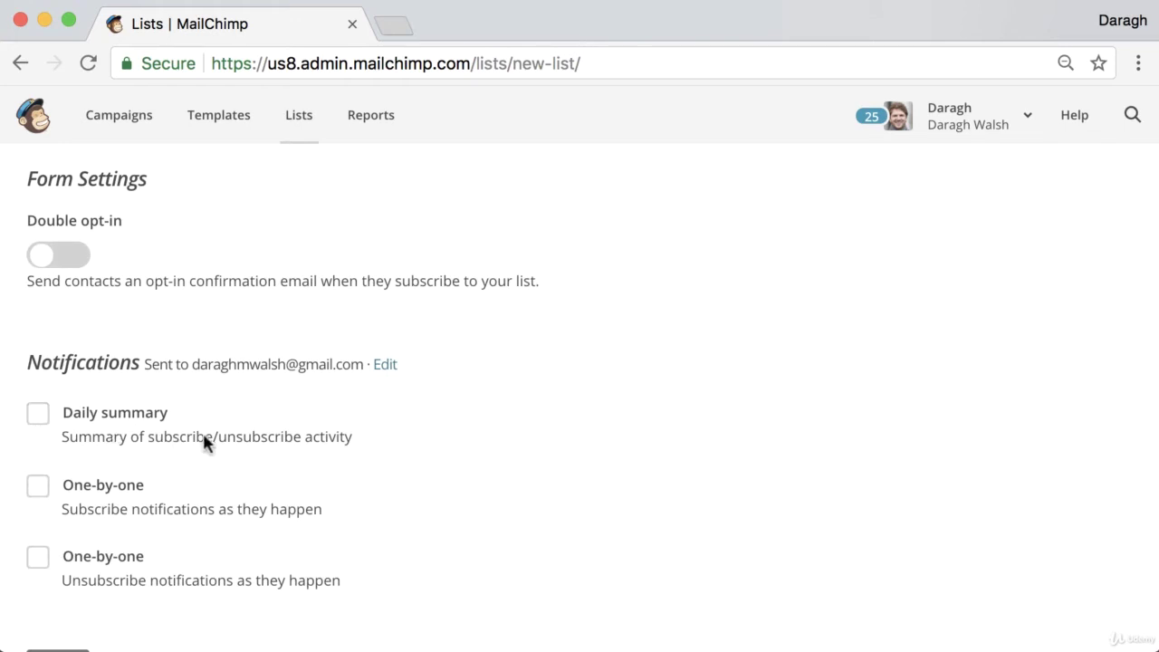
scroll(428, 446, "down", 2)
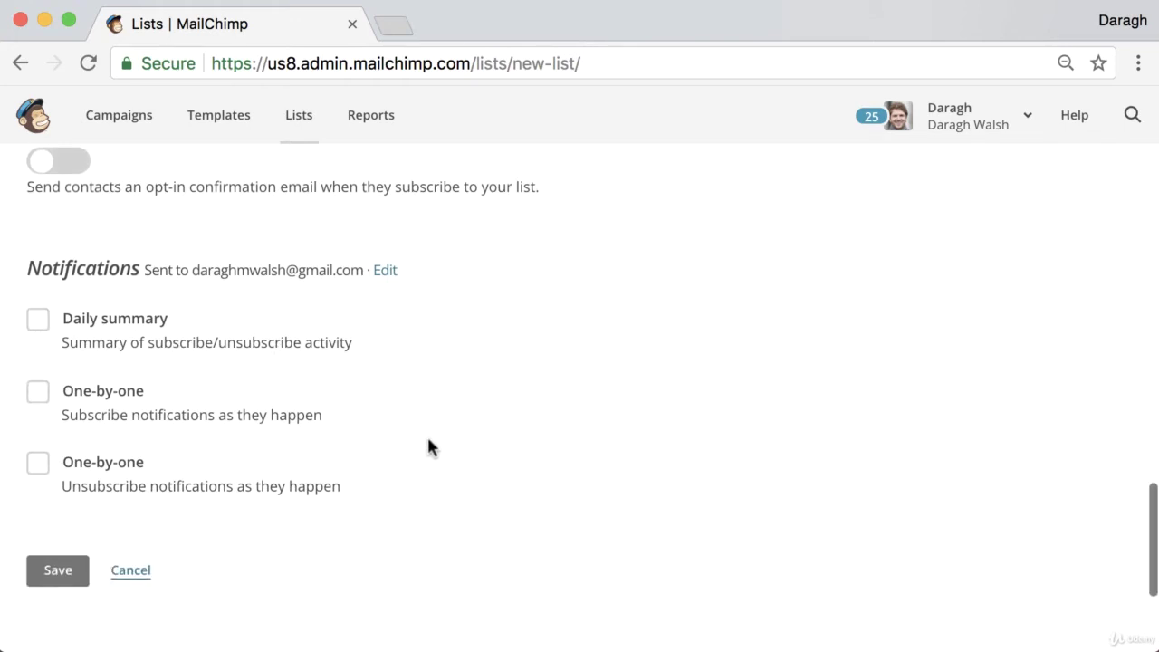
- Save the Examples Domain list, check its empty contacts page, and open a new browser tab
left_click(78, 584)
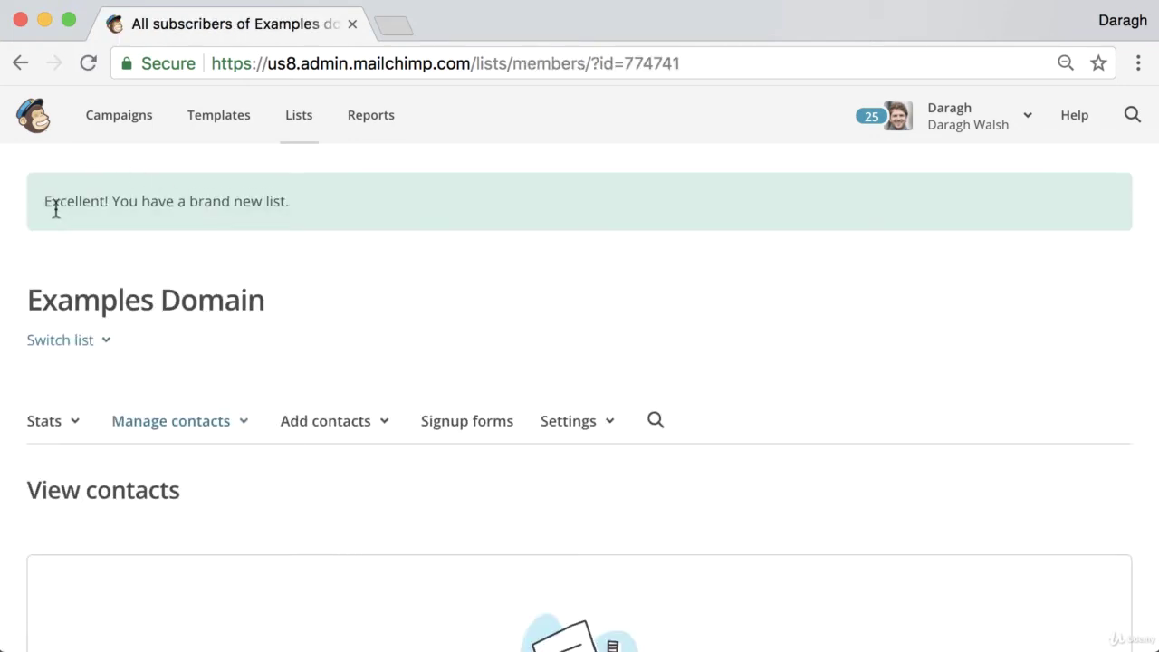
scroll(327, 210, "down", 5)
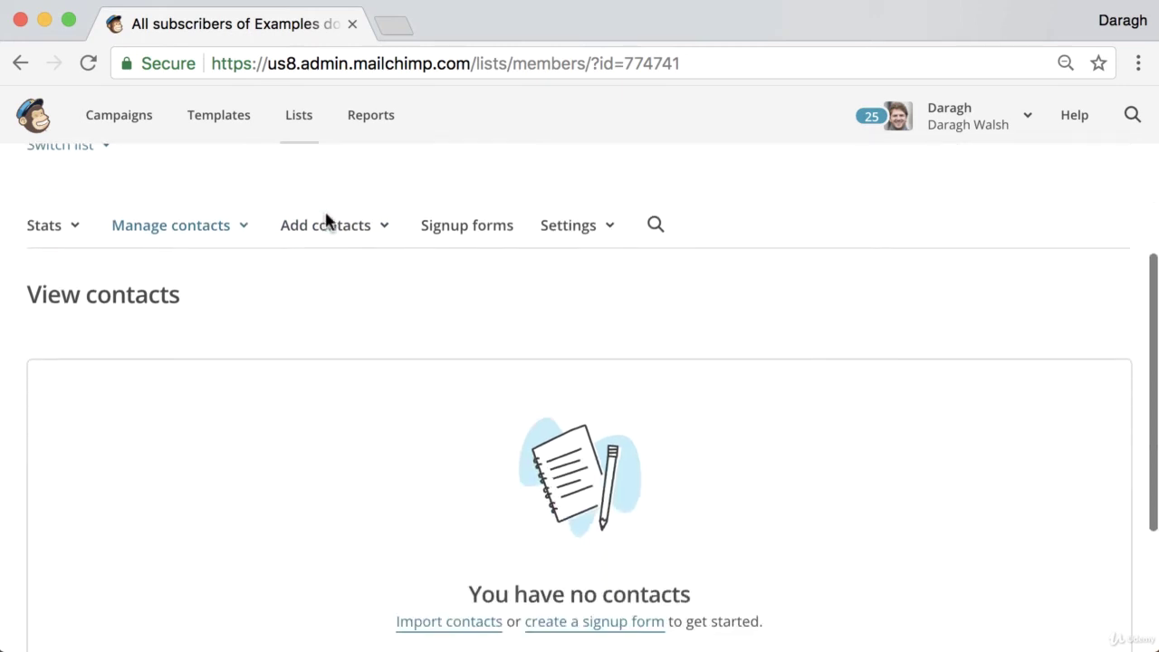
scroll(326, 220, "up", 2)
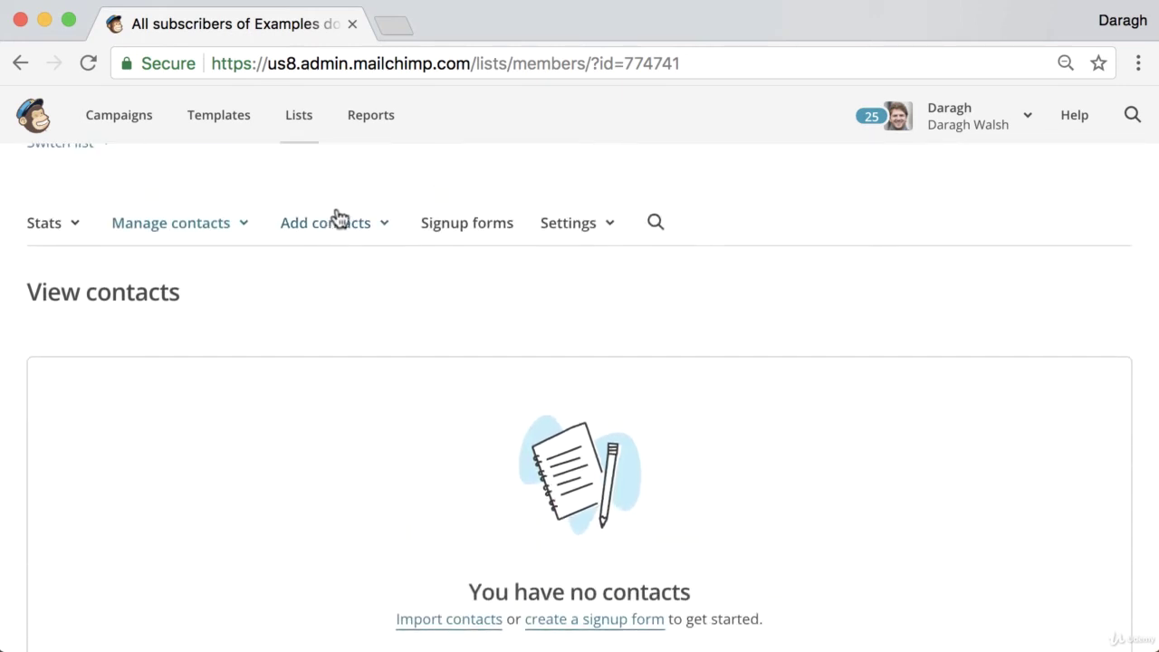
left_click(397, 32)
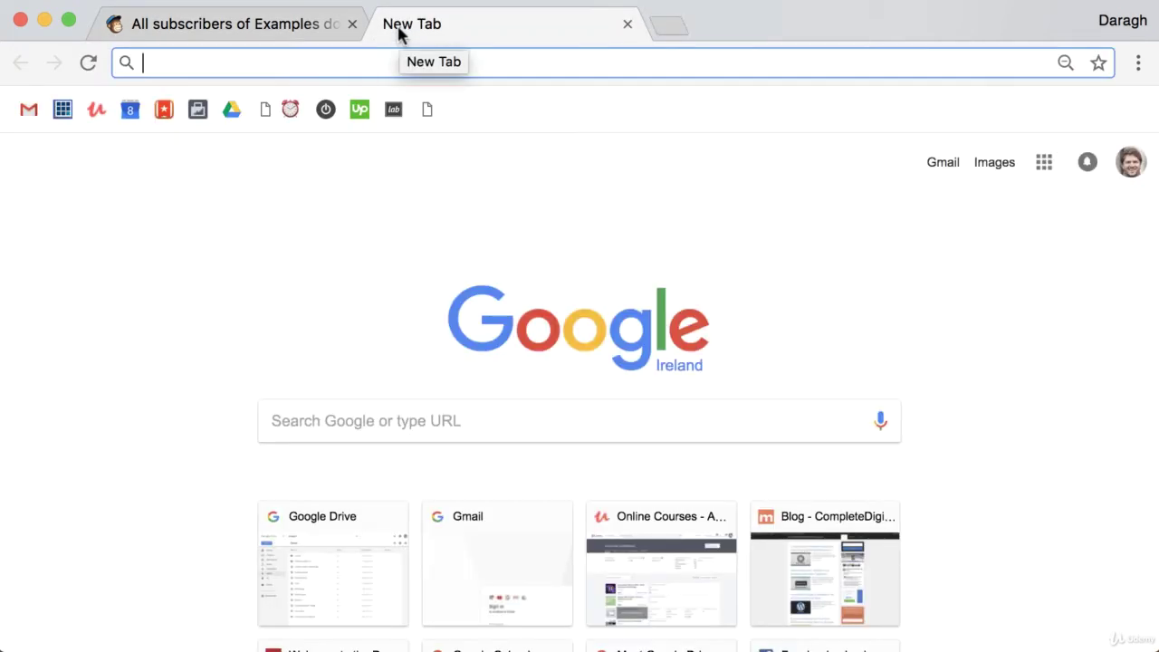
- Search Google for 'verify email mailchimp' and open the 'Verify a Domain | MailChimp' help article
type("very")
key("BackSpace")
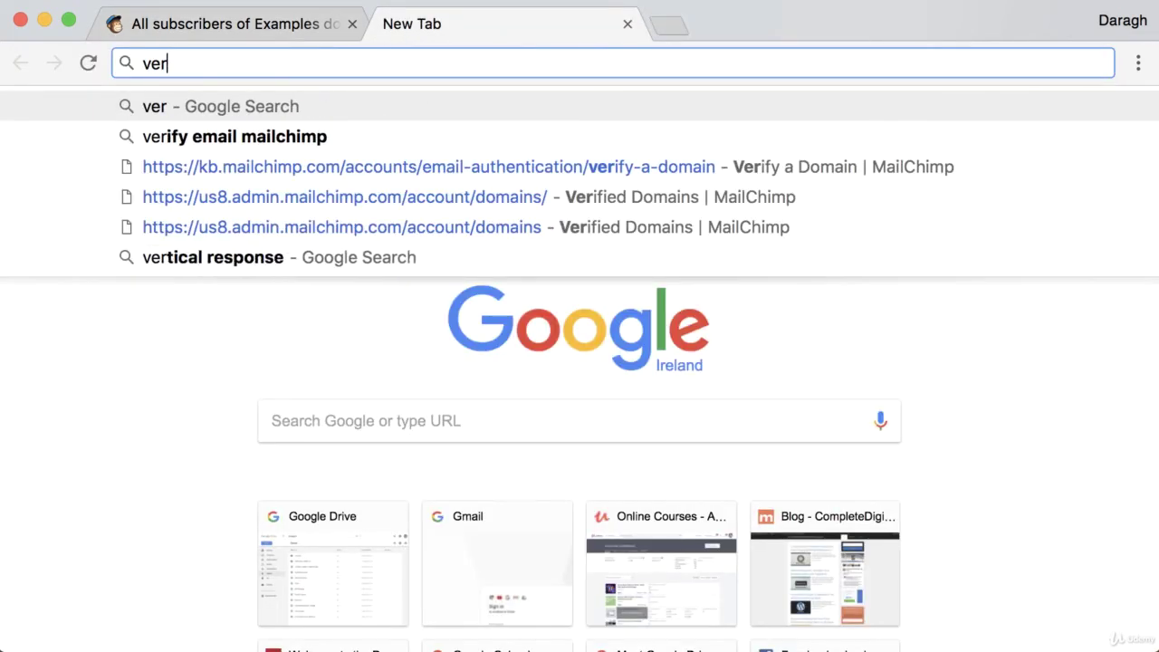
key("Down")
key("Return")
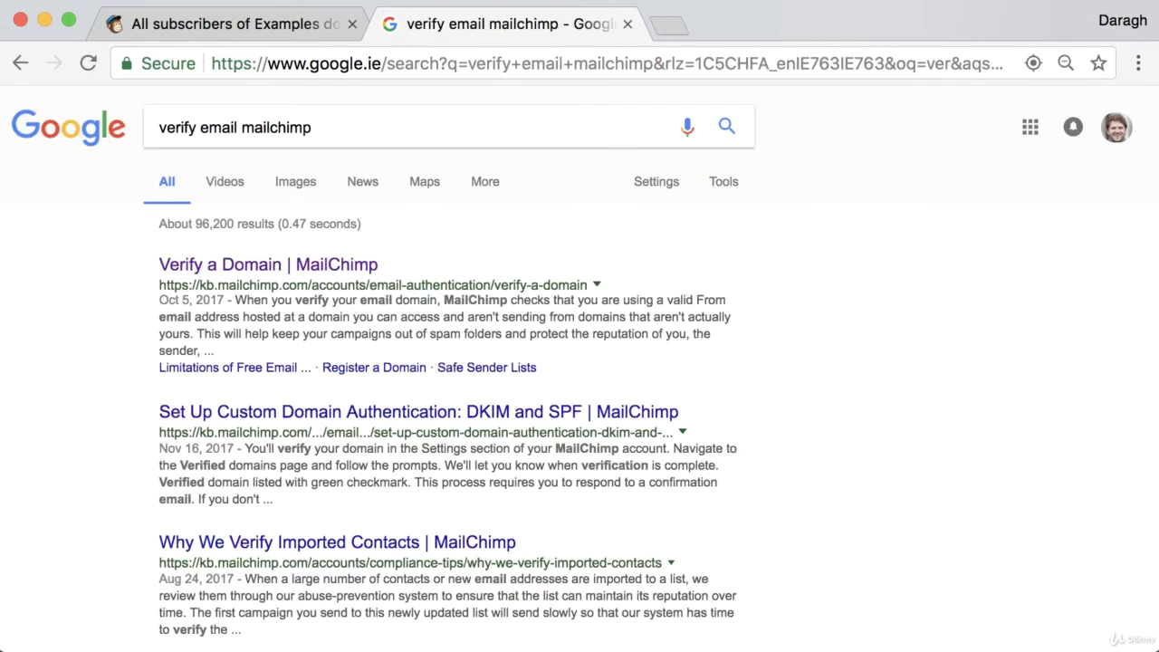
left_click(272, 265)
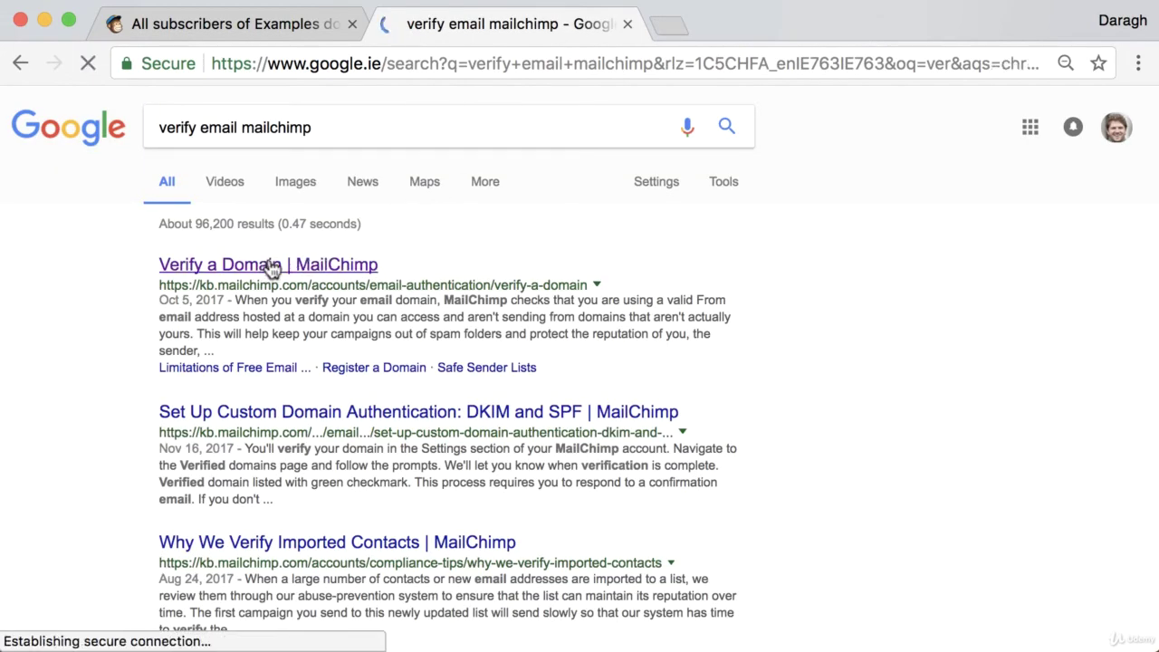
scroll(510, 285, "down", 4)
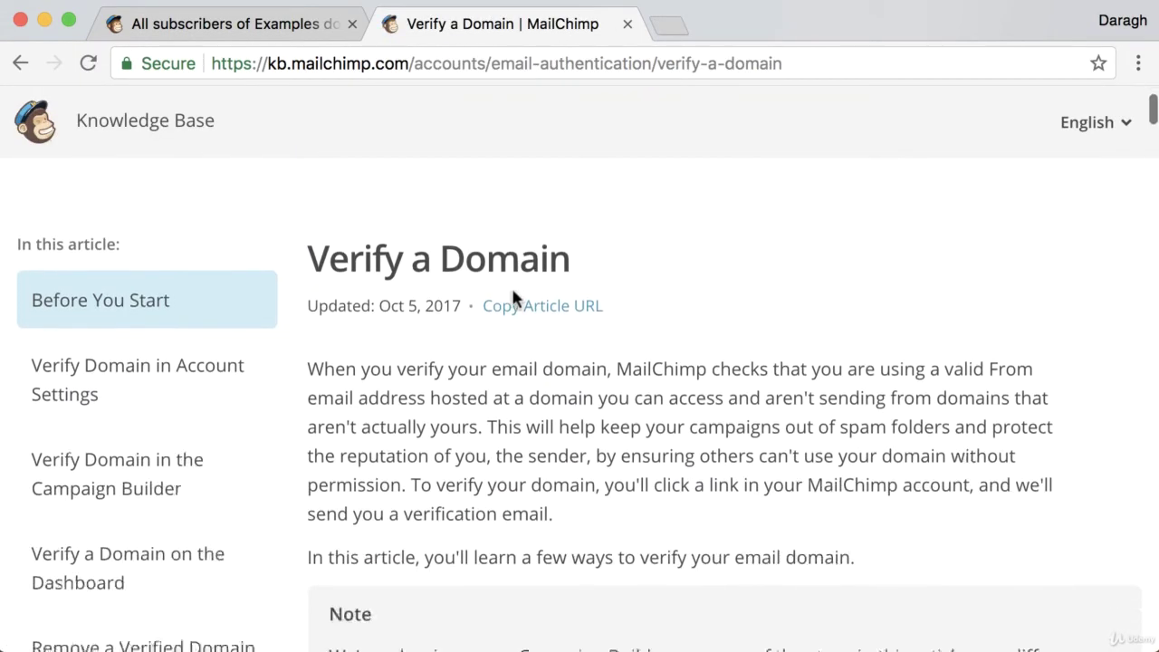
scroll(510, 288, "down", 1)
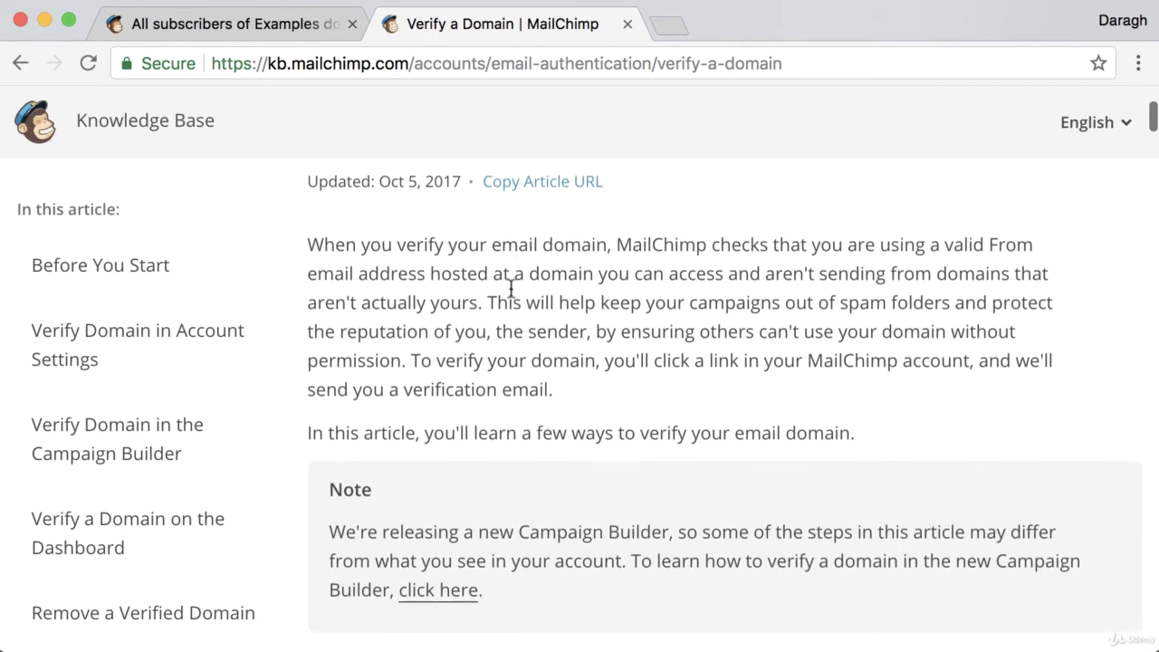
scroll(510, 288, "down", 6)
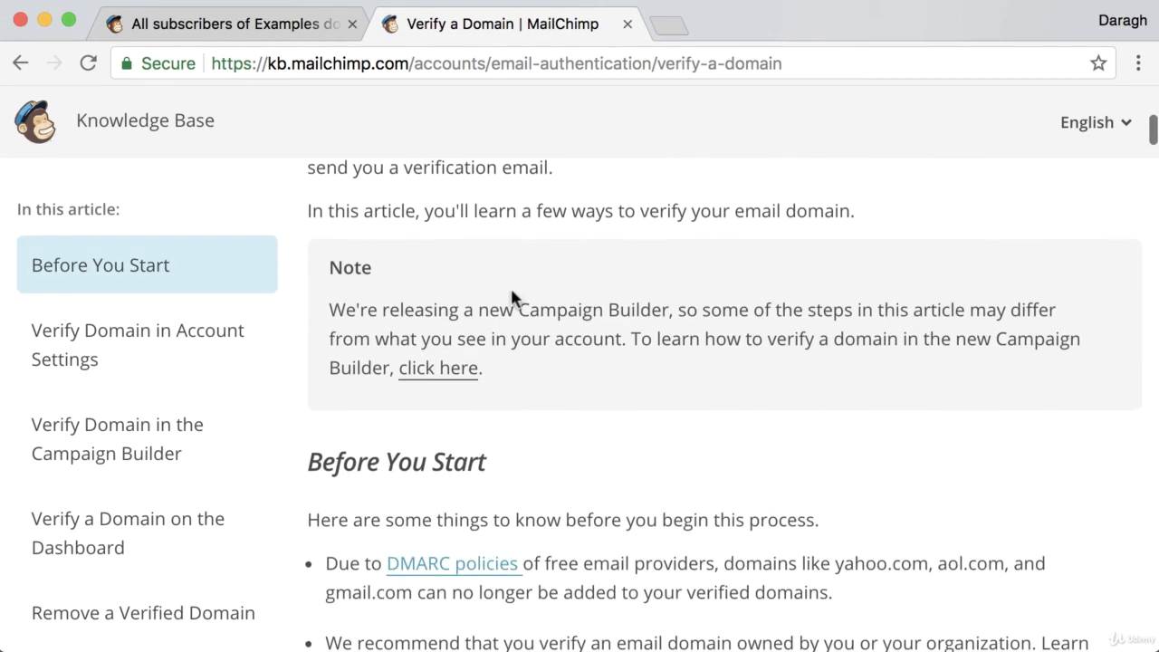
scroll(512, 298, "down", 5)
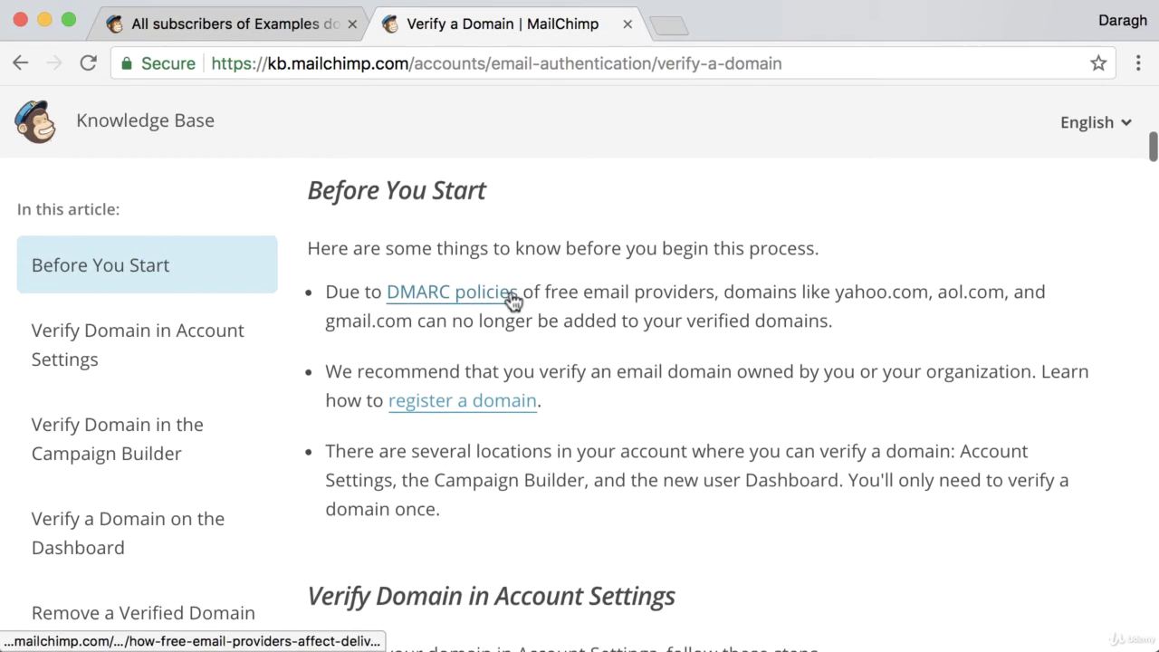
scroll(510, 289, "down", 14)
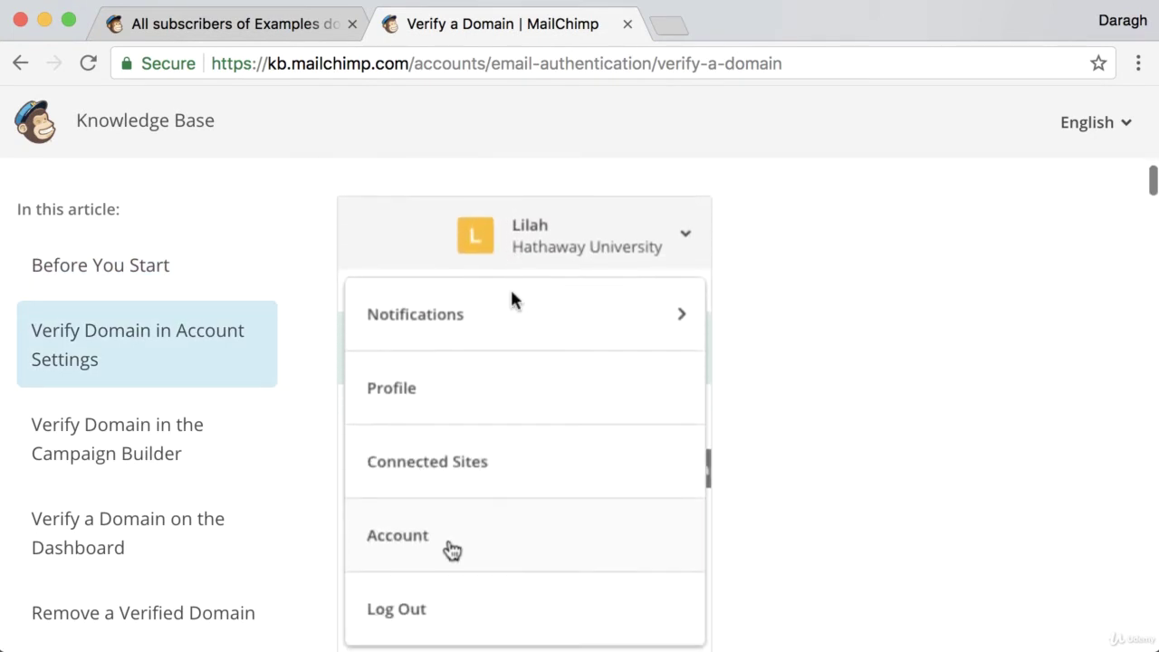
- Return to the MailChimp tab and open the list's 'List name and defaults' settings
left_click(299, 32)
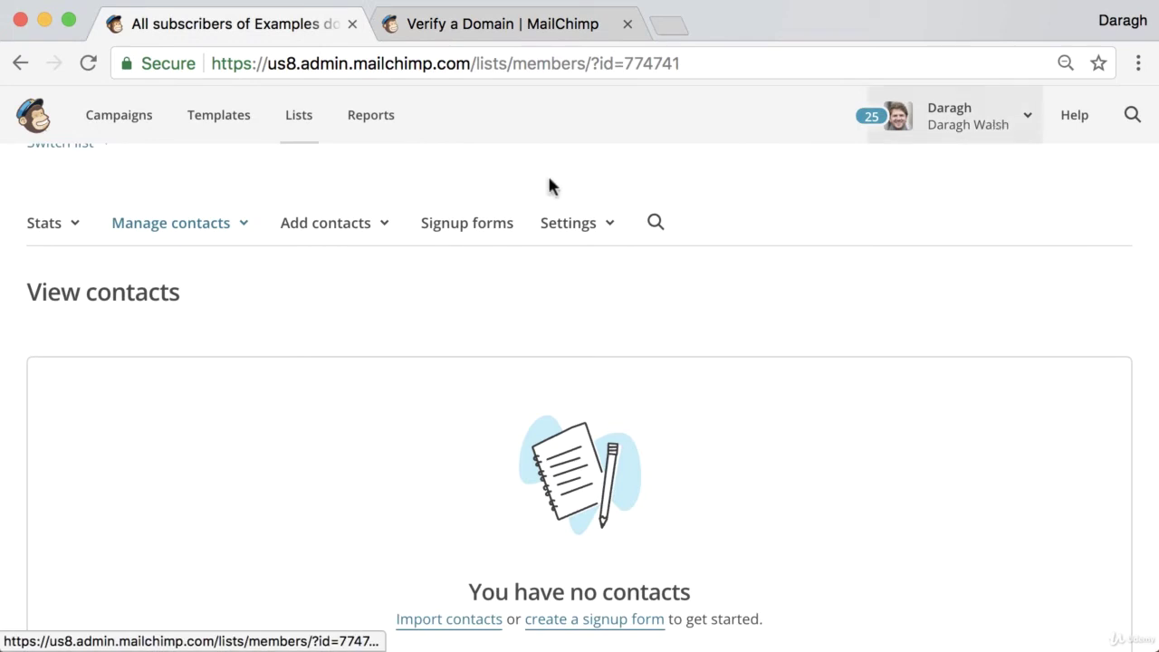
left_click(315, 134)
left_click(552, 234)
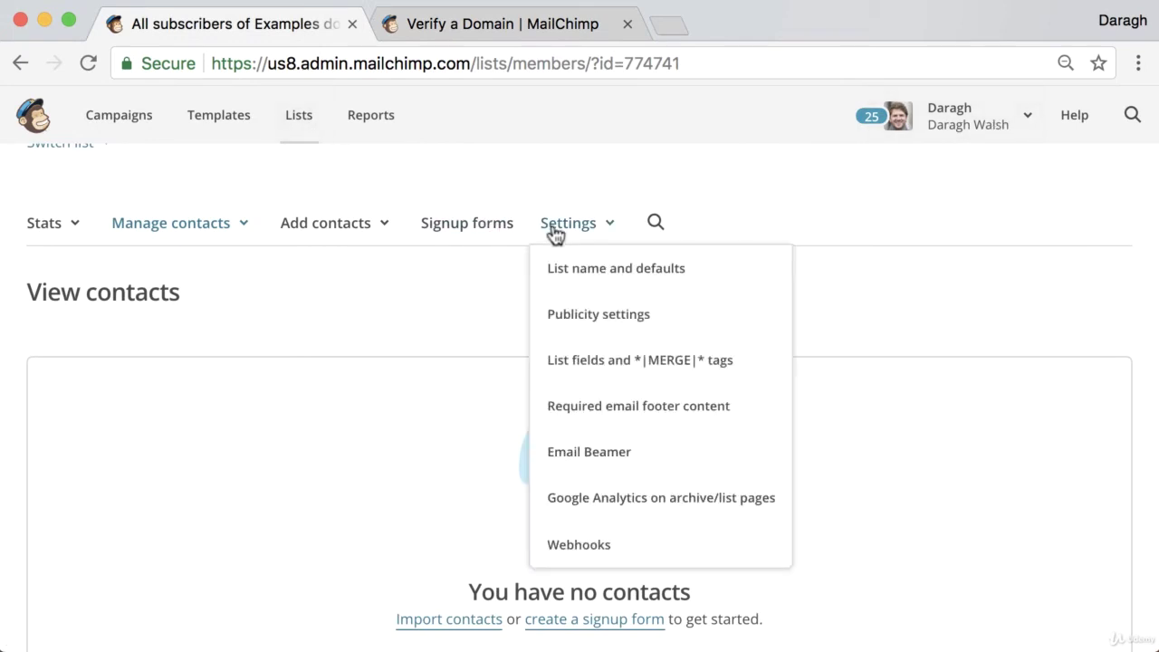
left_click(571, 267)
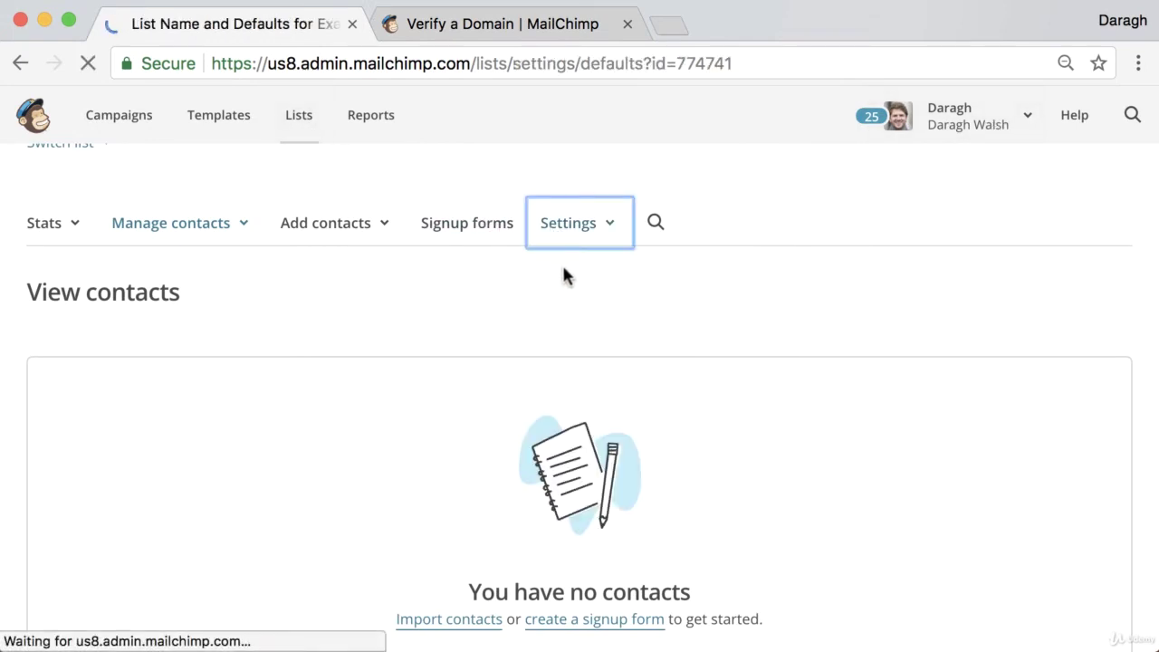
scroll(444, 340, "down", 3)
scroll(444, 341, "down", 6)
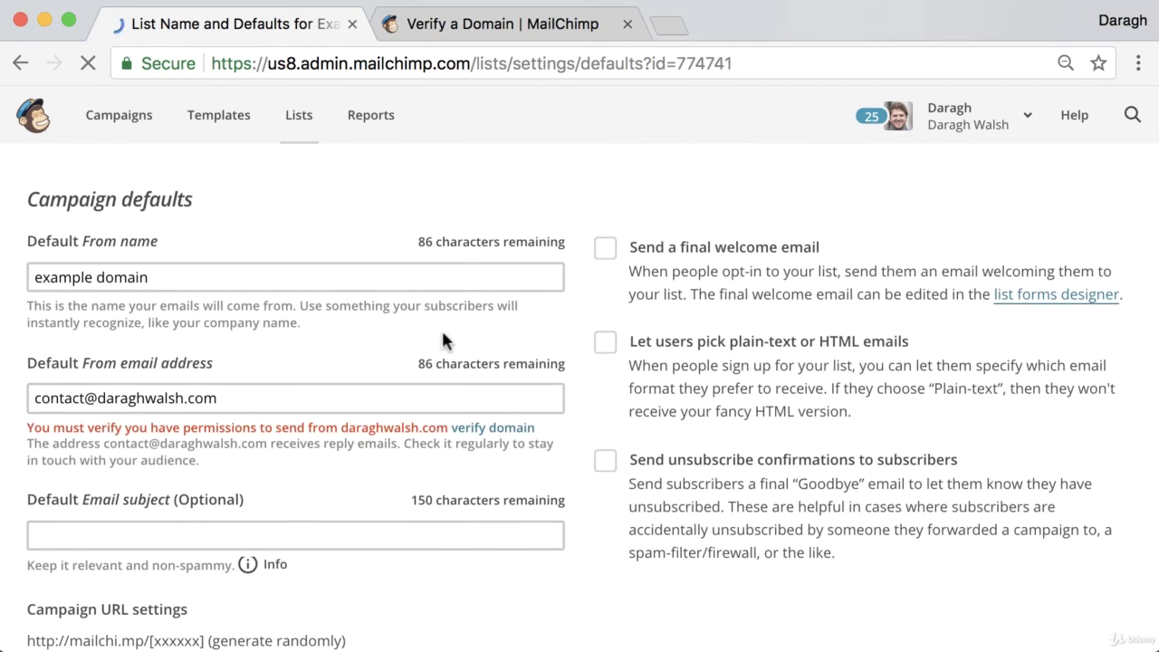
scroll(443, 340, "up", 9)
scroll(444, 341, "up", 1)
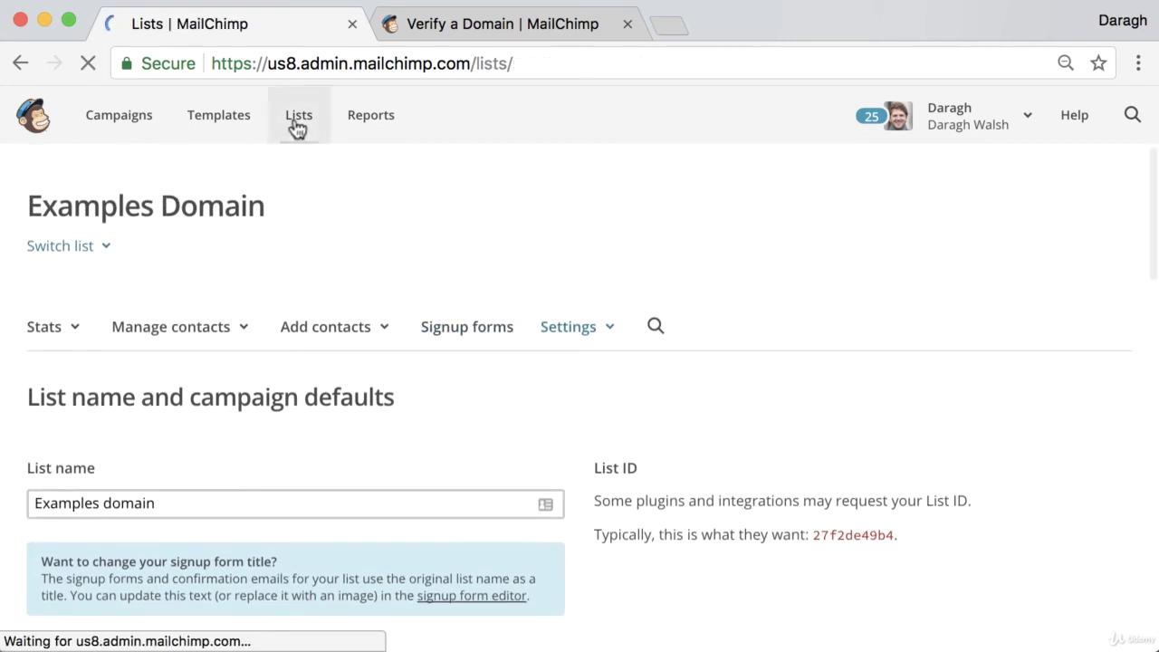
scroll(543, 307, "down", 3)
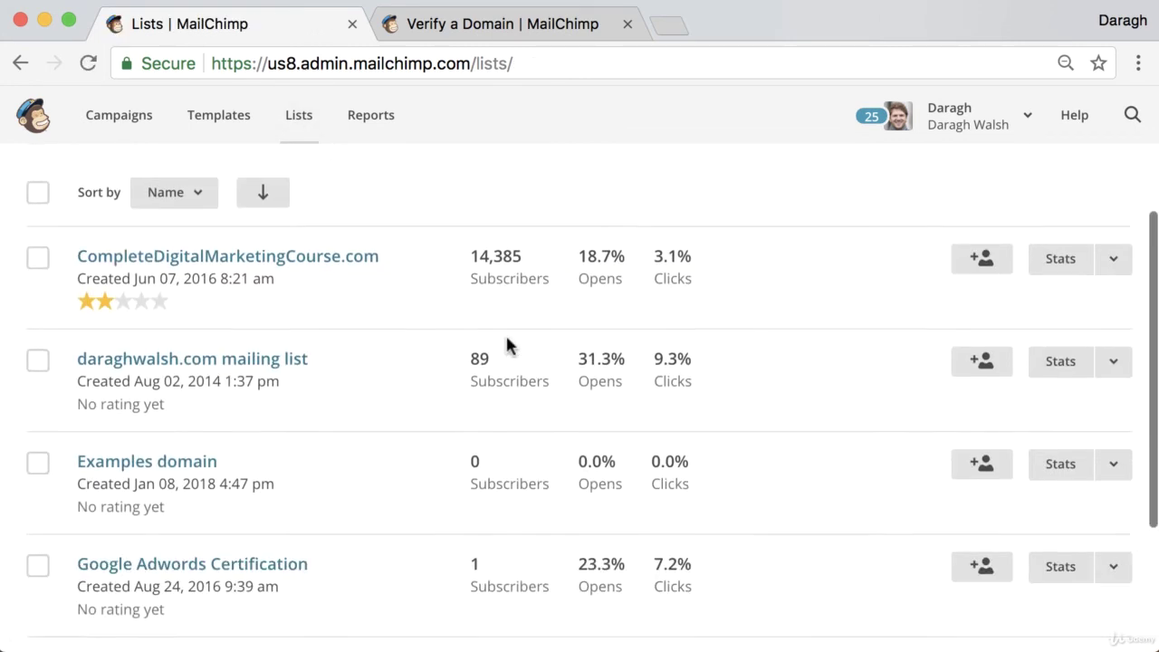
- Reopen the Examples domain list's name and defaults page and scroll to Campaign defaults
left_click(166, 448)
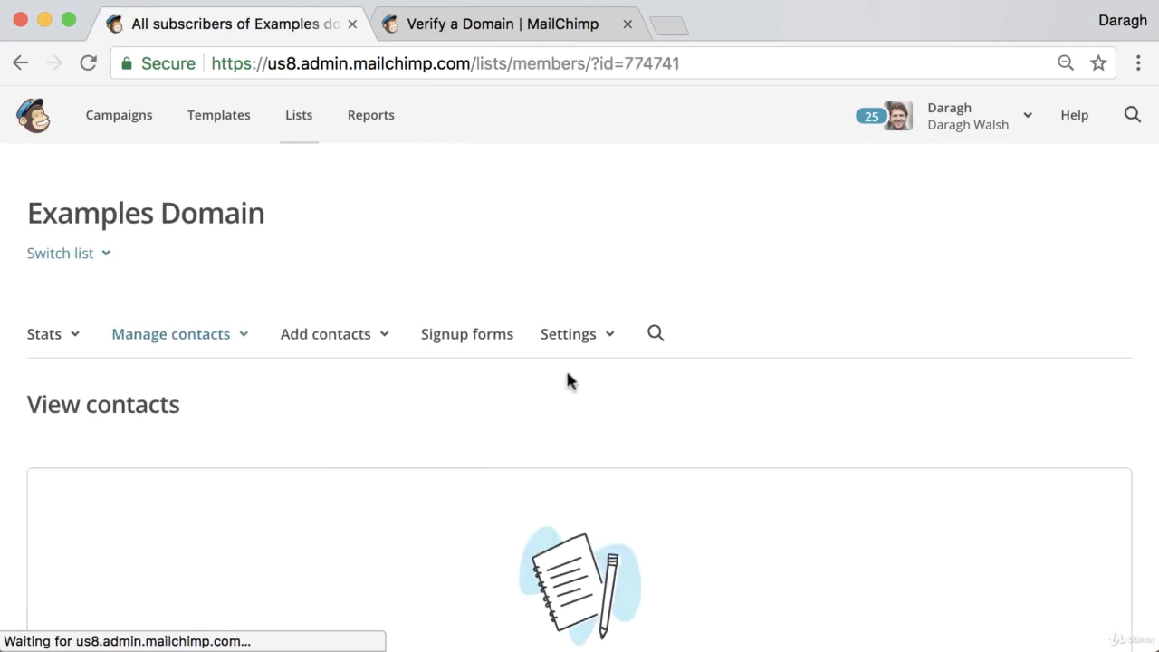
left_click(571, 351)
left_click(566, 369)
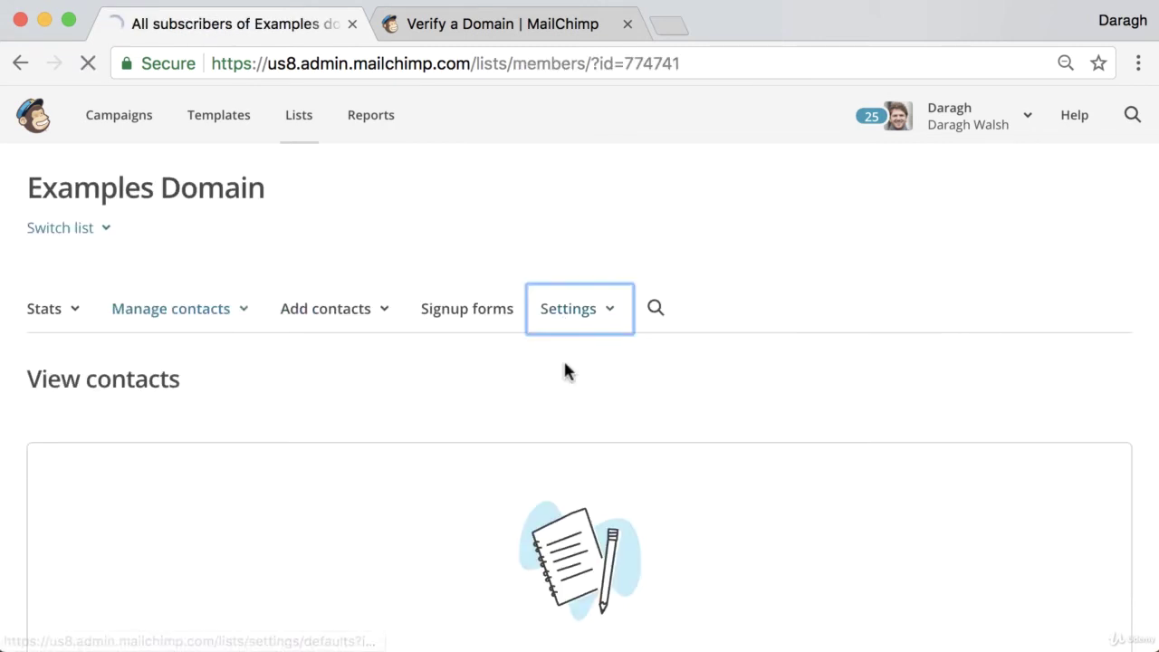
scroll(462, 380, "down", 3)
scroll(462, 377, "down", 7)
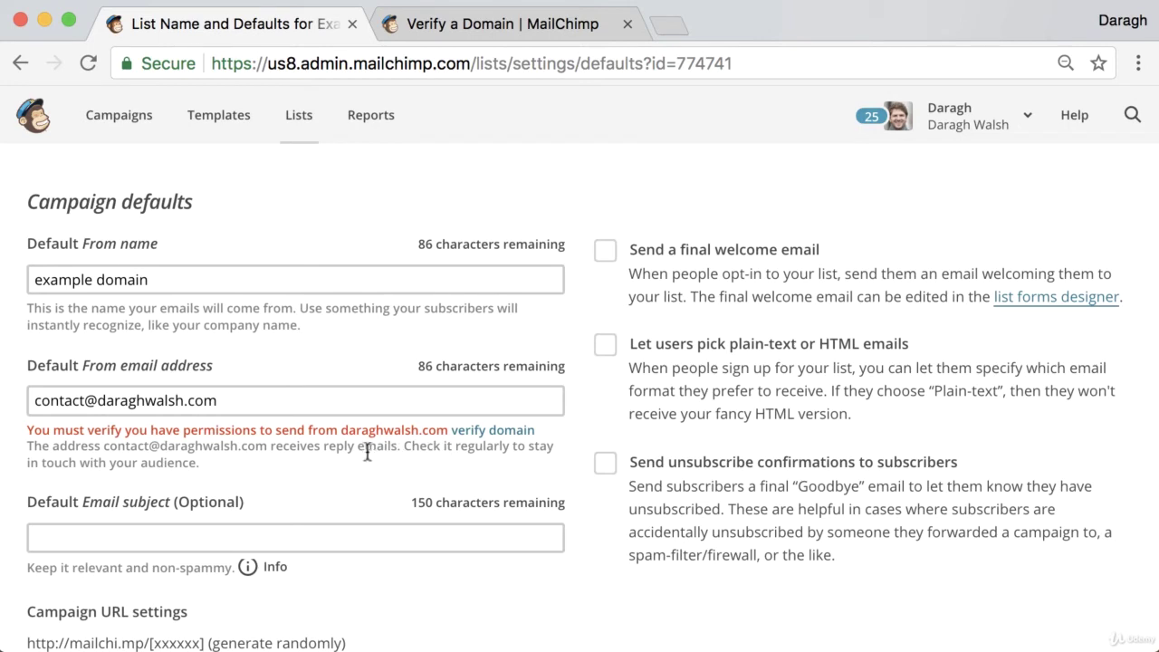
scroll(359, 453, "up", 1)
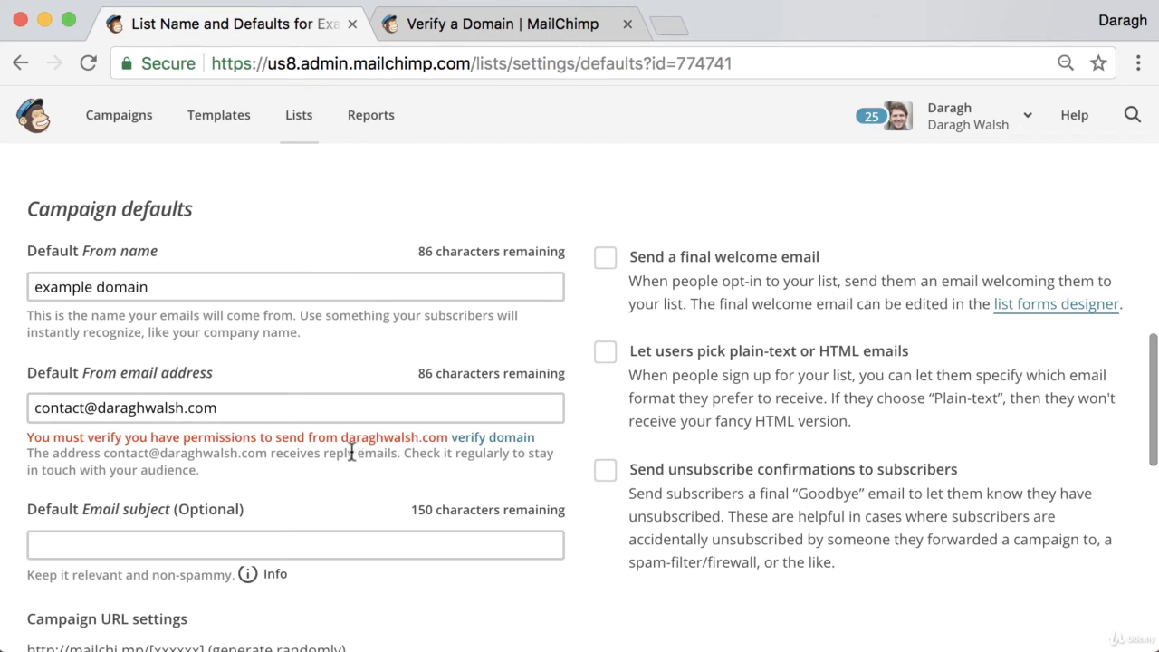
scroll(455, 446, "up", 1)
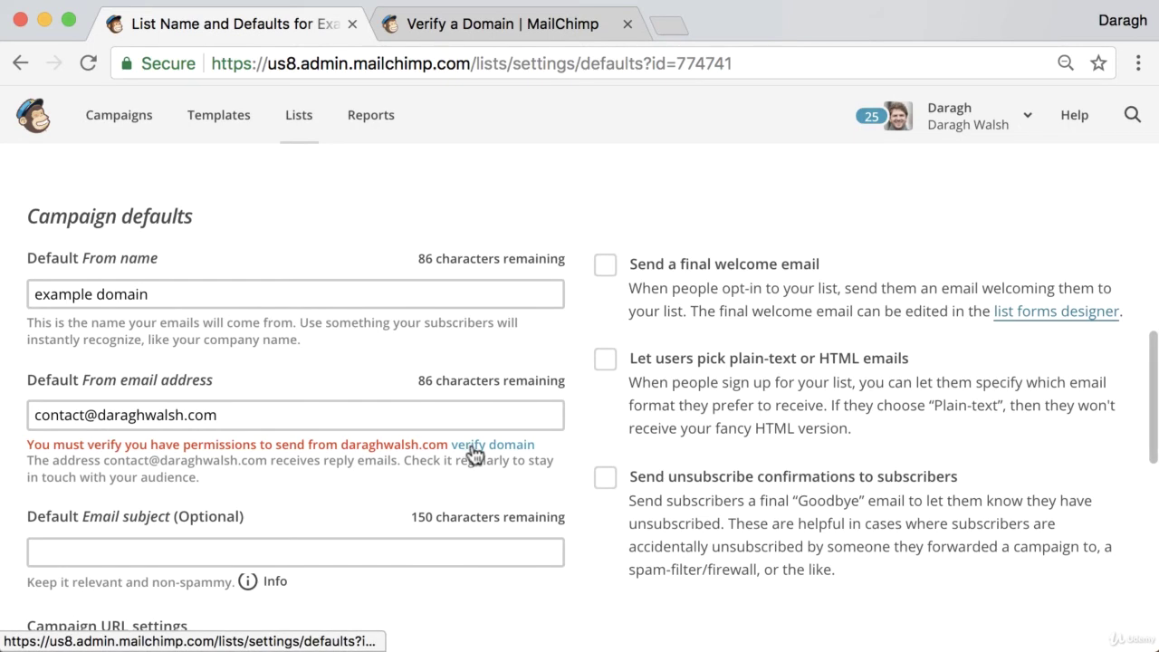
- Send a domain verification email for the sender address, then bring up Bluehost webmail login
left_click(468, 444)
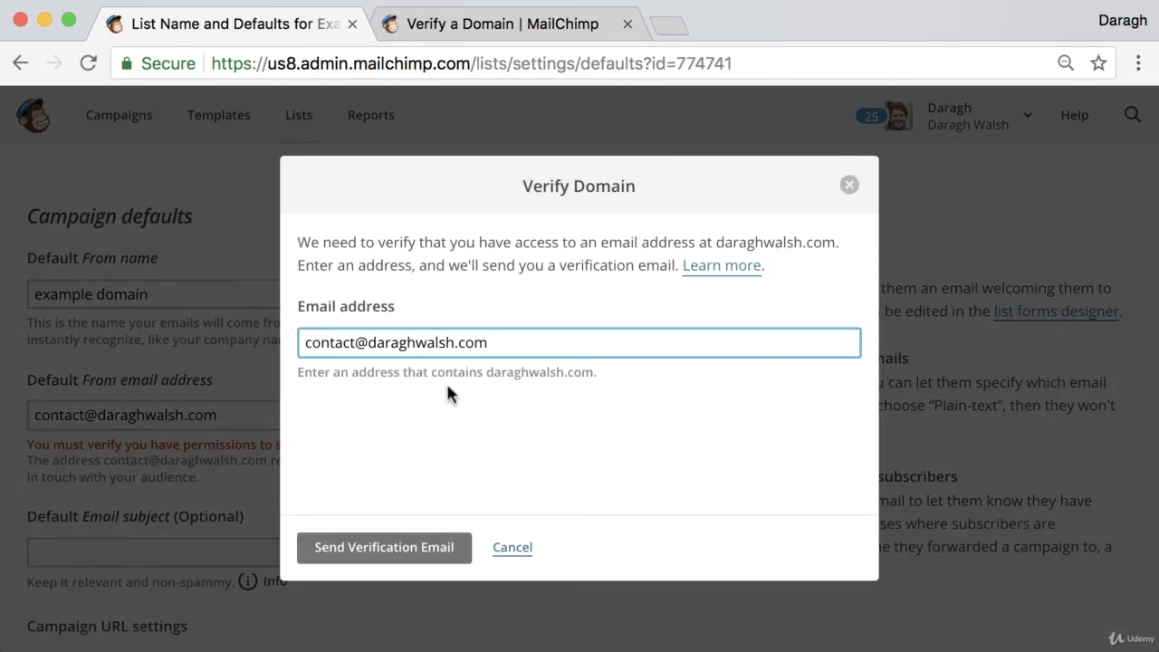
left_click(365, 557)
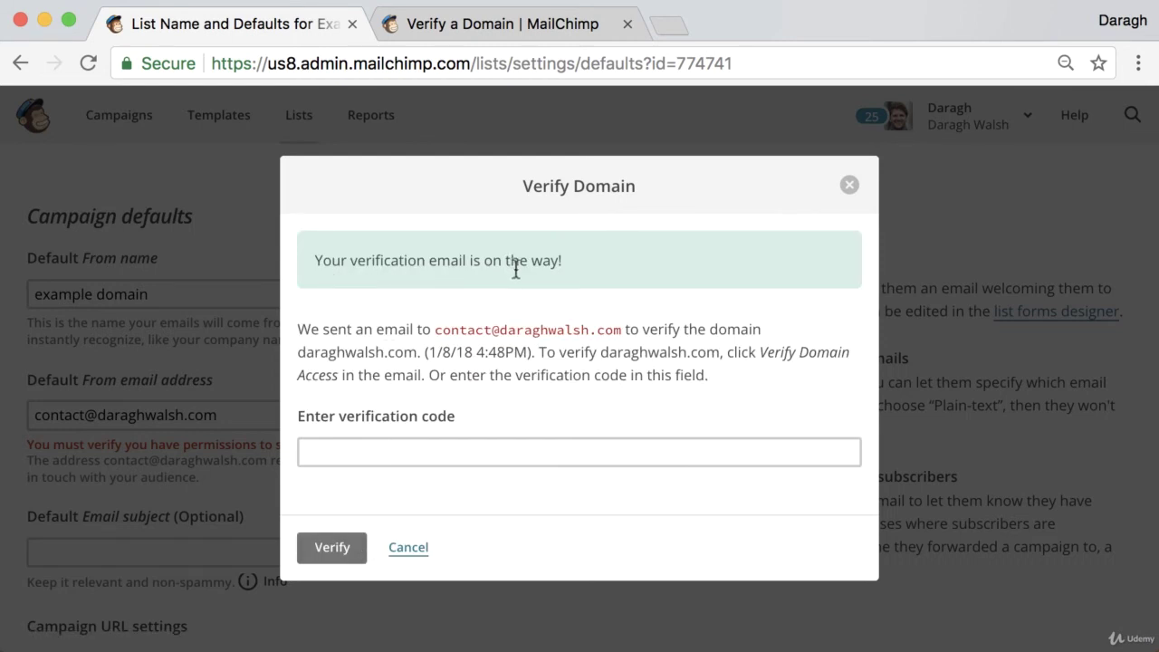
left_click(670, 26)
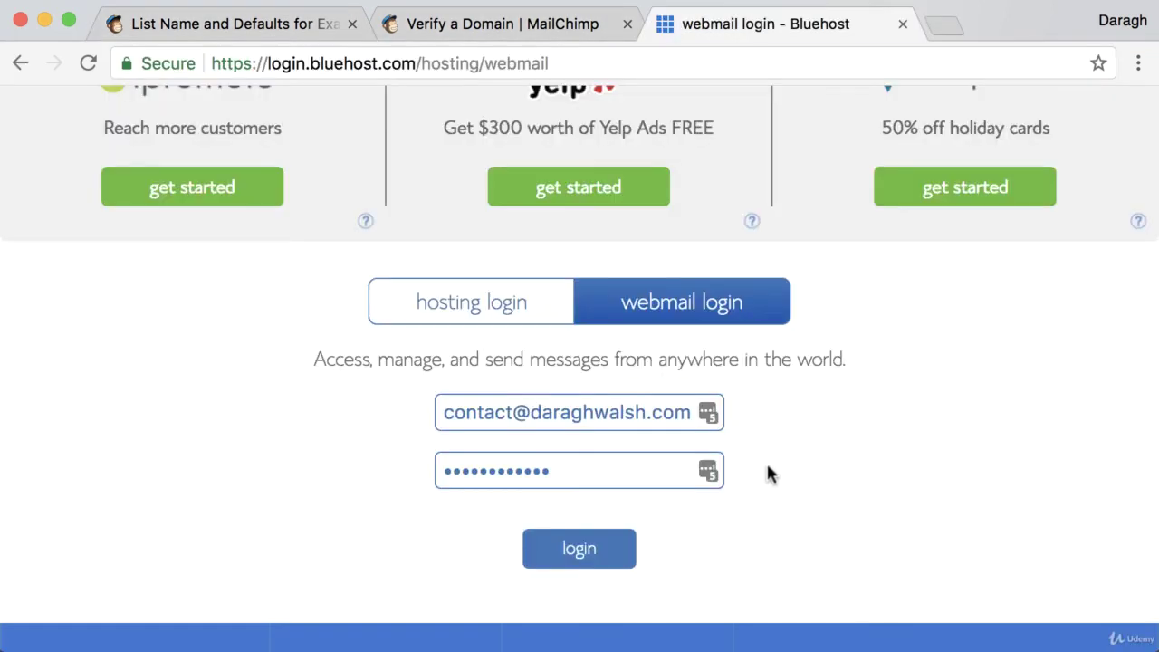
scroll(770, 464, "up", 3)
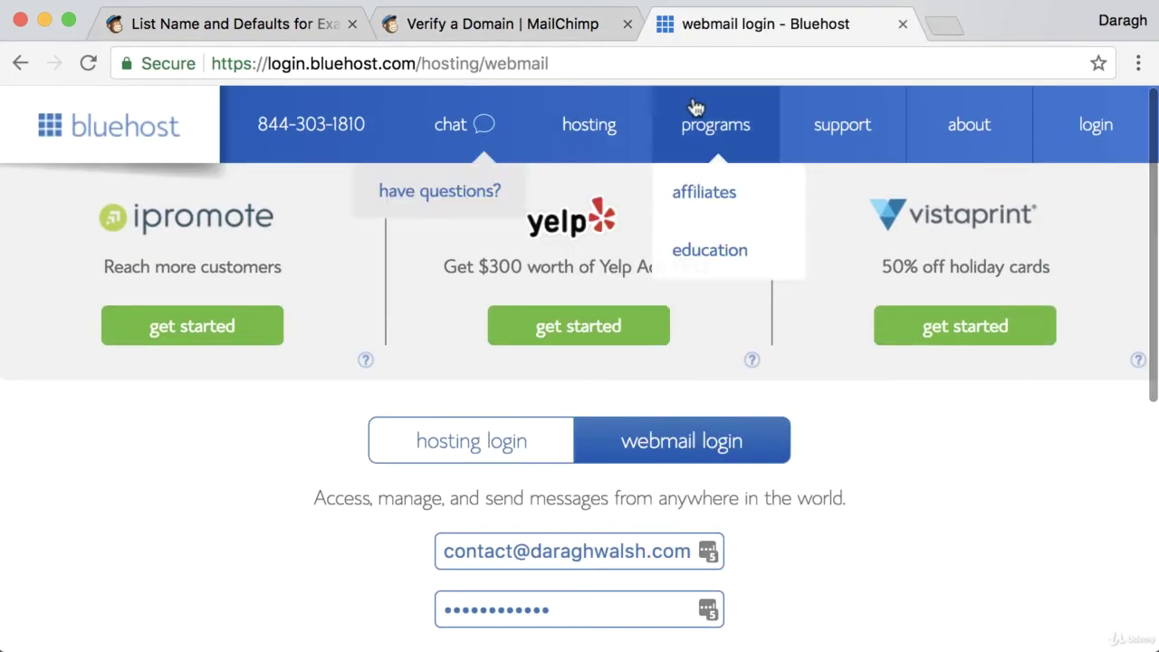
- Log in to Bluehost Webmail and copy the code from the 'Verify Your Domain Before Sending' email
scroll(876, 566, "down", 1)
scroll(876, 566, "down", 1)
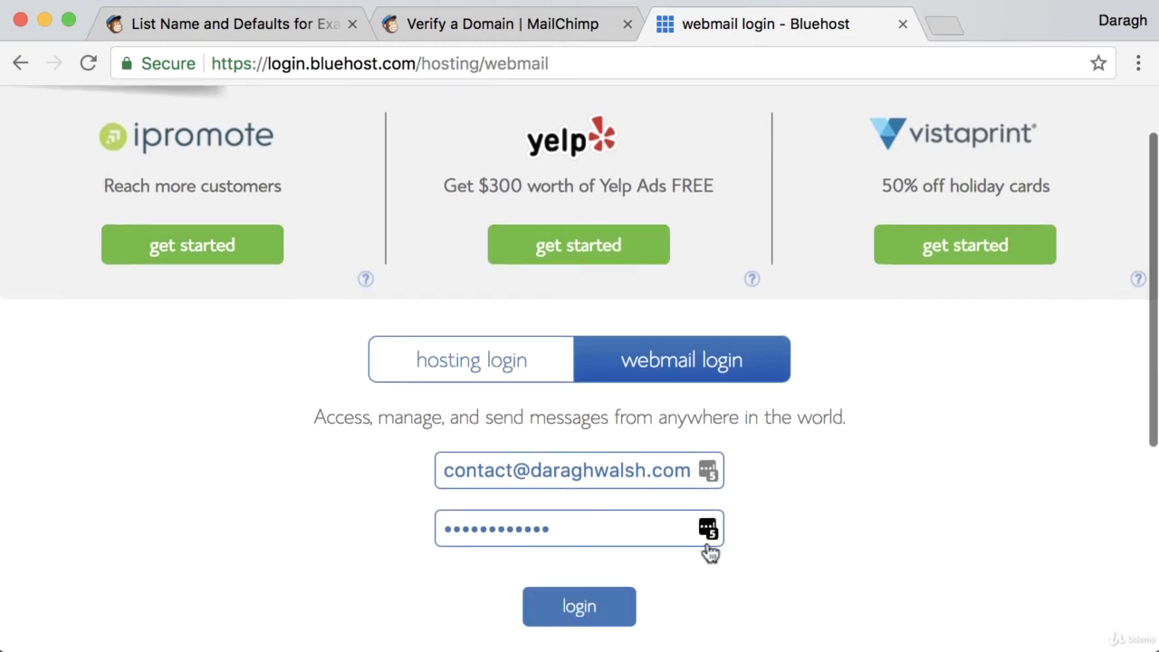
left_click(580, 611)
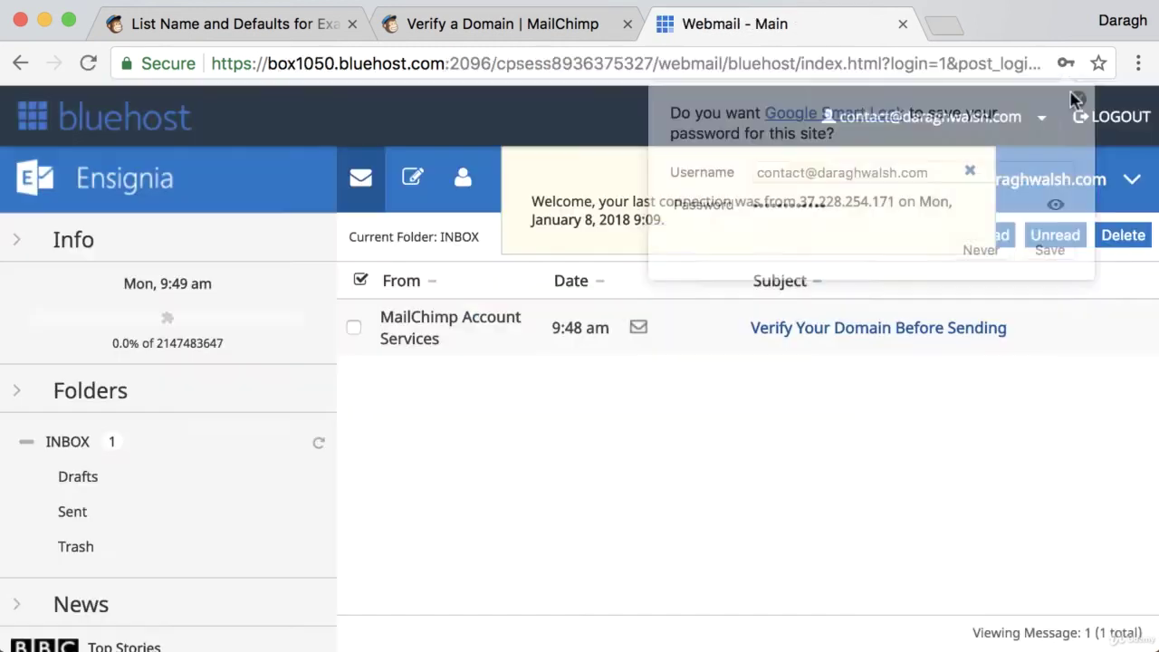
left_click(854, 334)
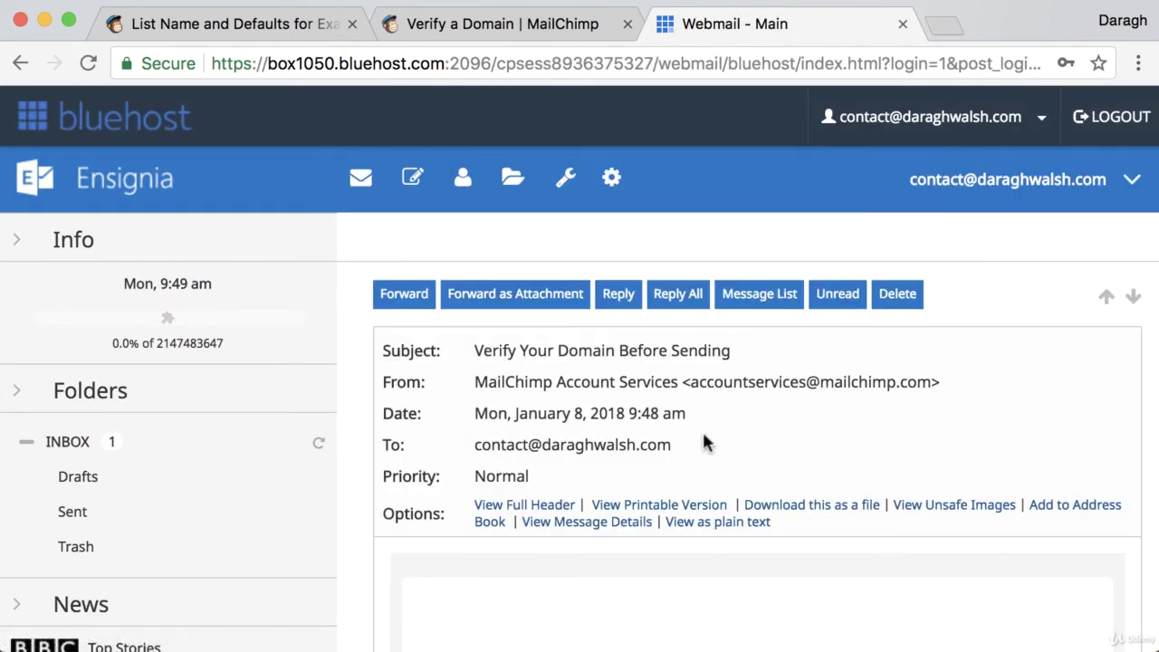
scroll(706, 434, "down", 2)
scroll(709, 440, "down", 10)
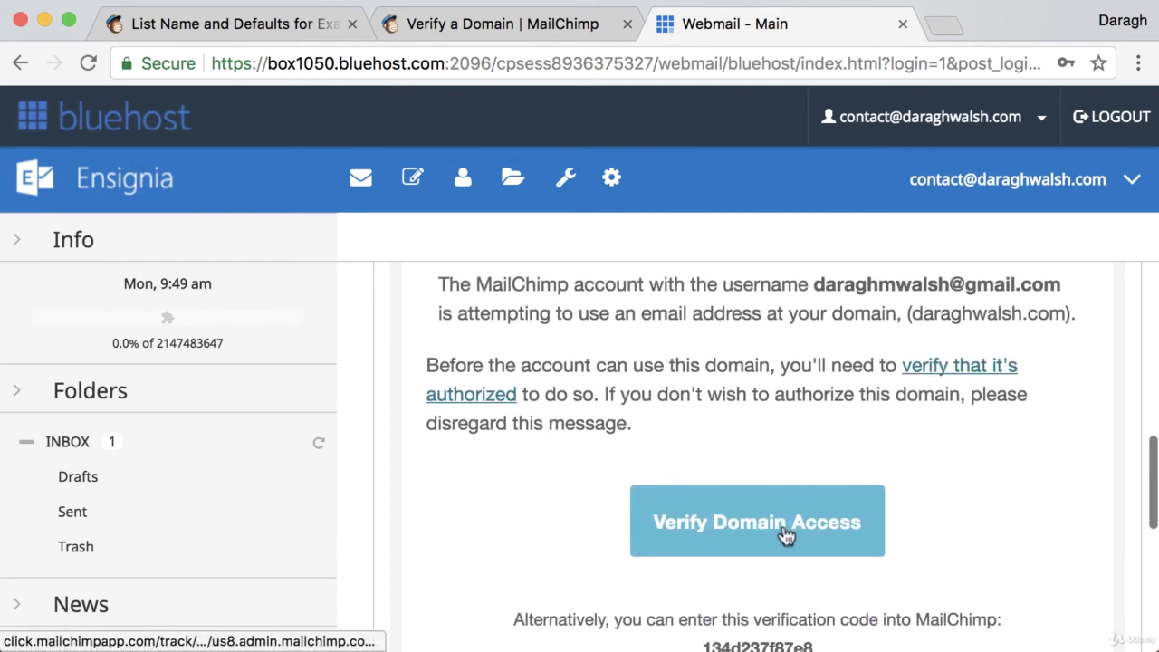
scroll(788, 530, "down", 3)
left_click_drag(703, 523, 817, 528)
key("super+c")
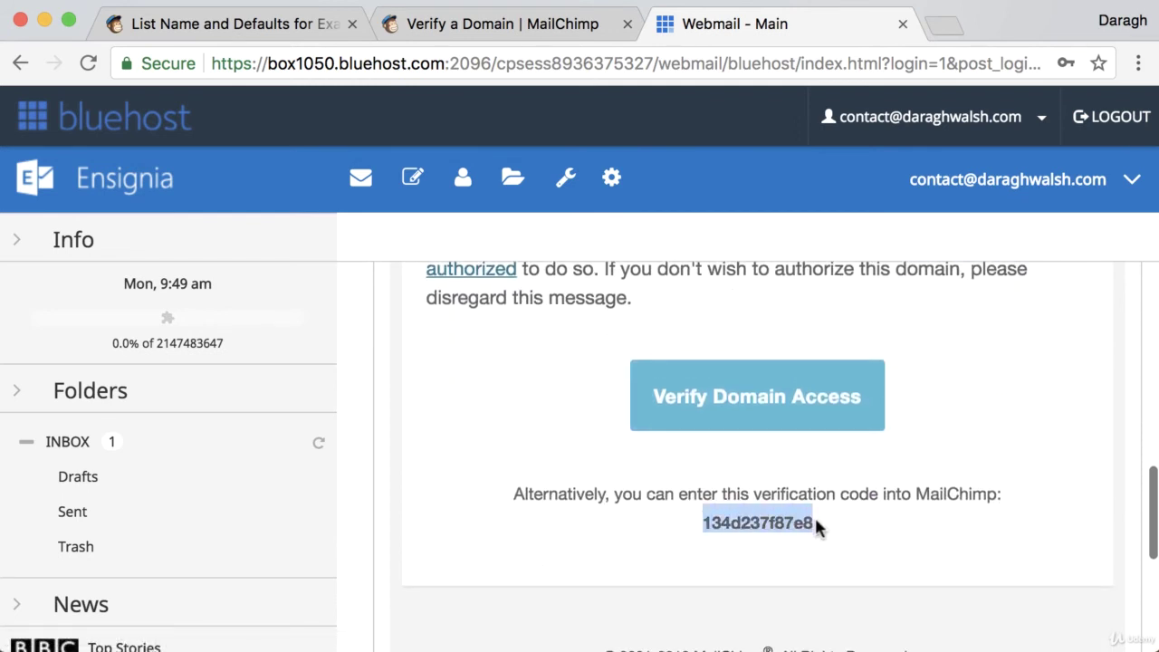
left_click(305, 25)
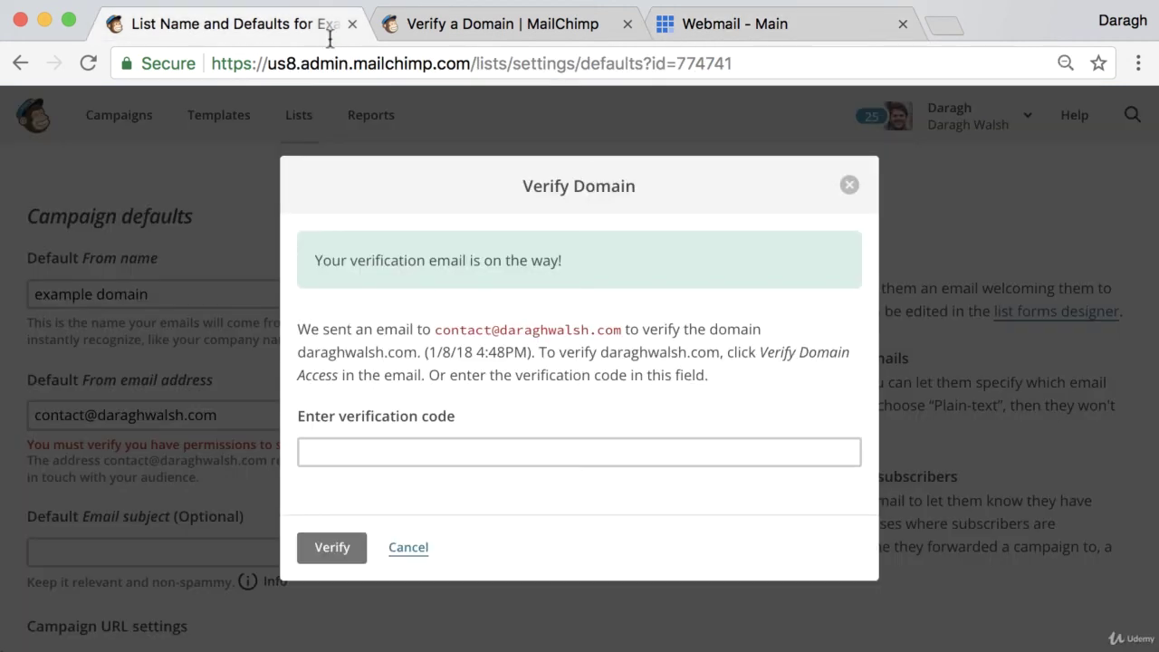
- Paste the emailed code, verify the sender domain, and review the list's name and defaults page
left_click(426, 448)
key("super+v")
left_click(333, 547)
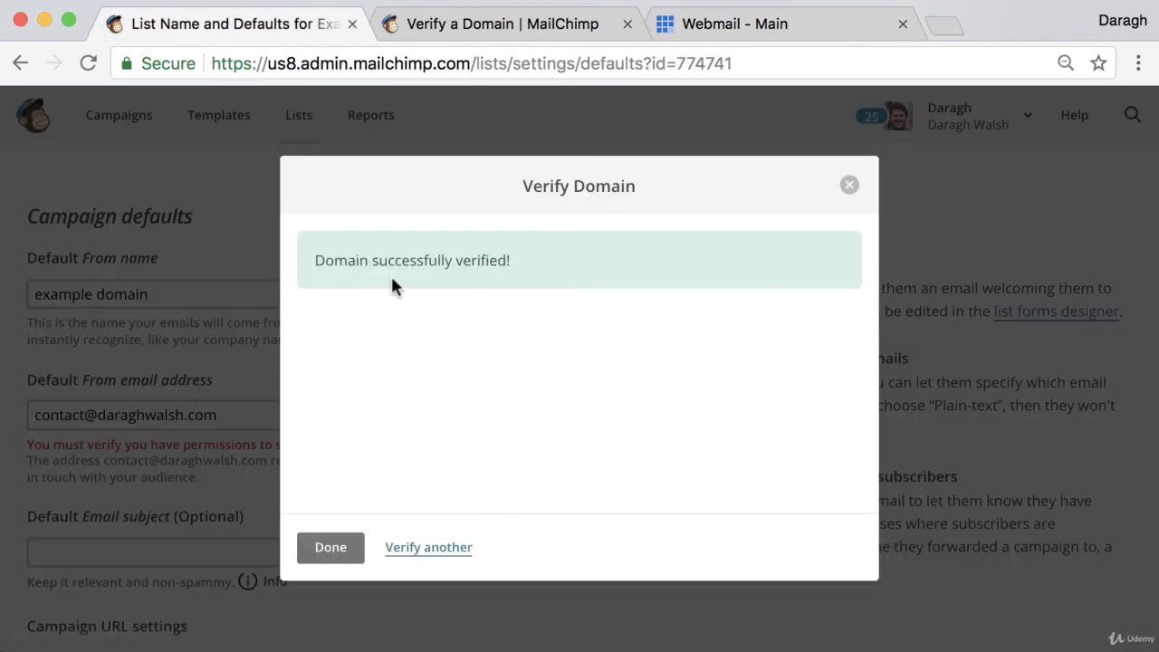
left_click(336, 552)
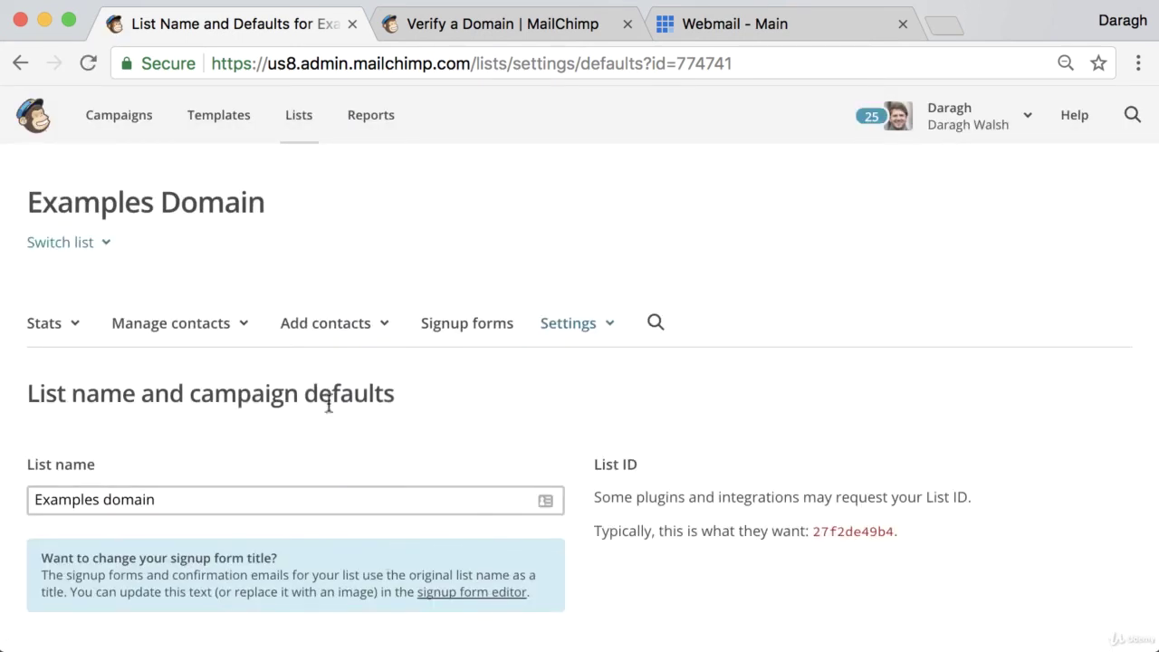
scroll(329, 402, "down", 5)
scroll(326, 398, "down", 5)
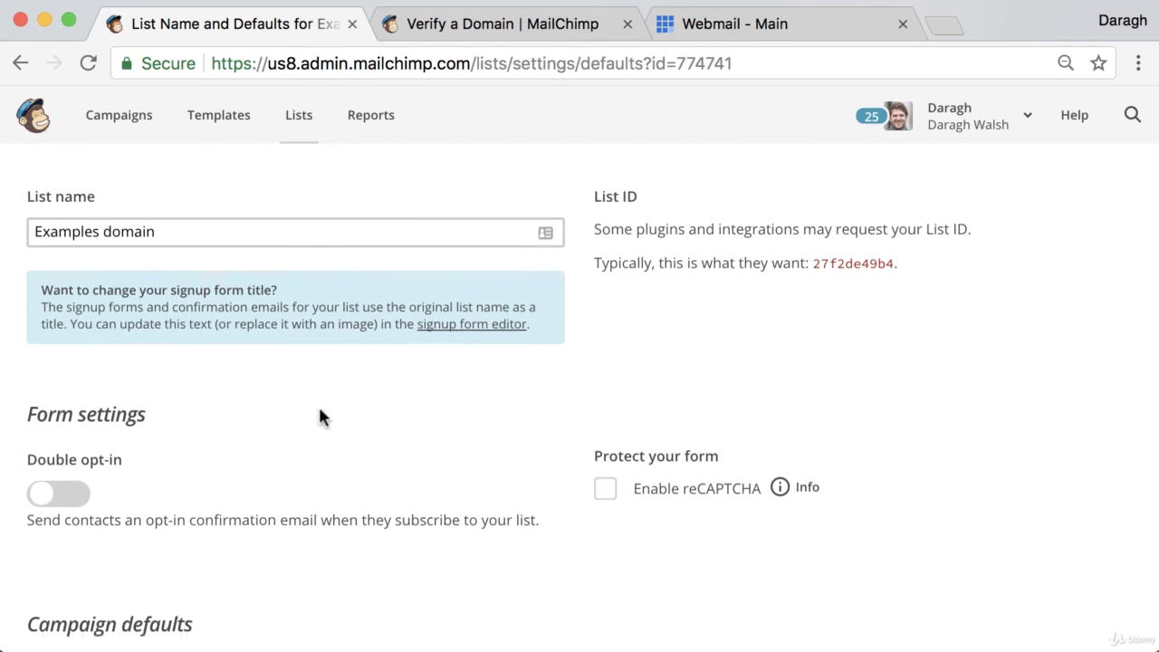
scroll(177, 494, "down", 2)
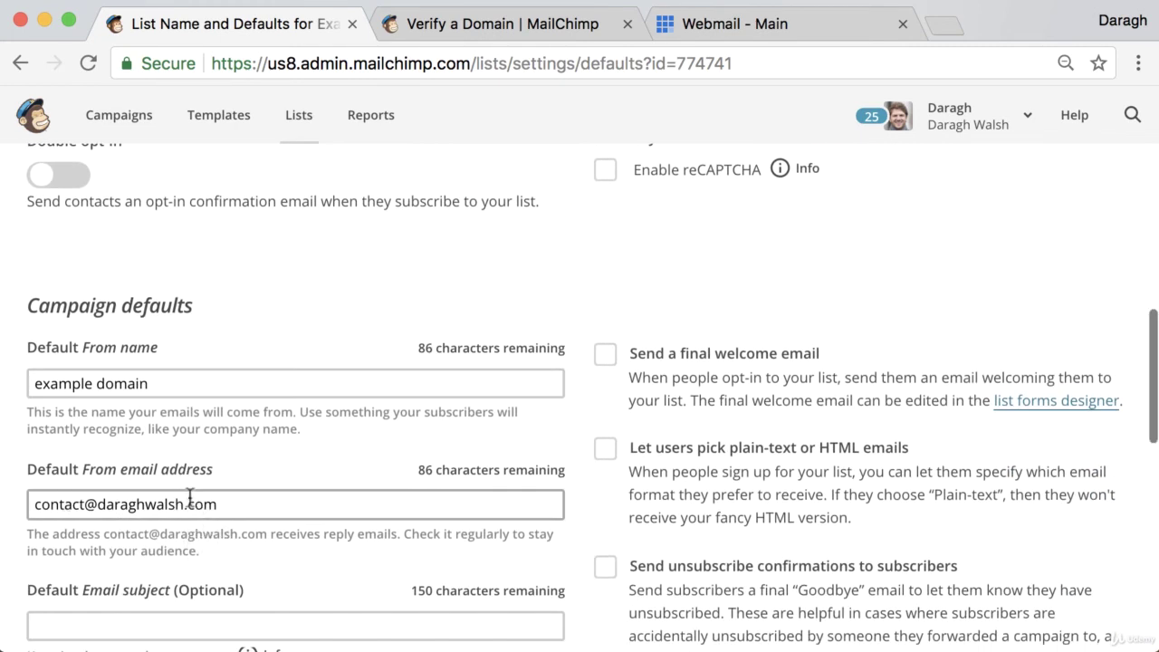
scroll(192, 496, "up", 9)
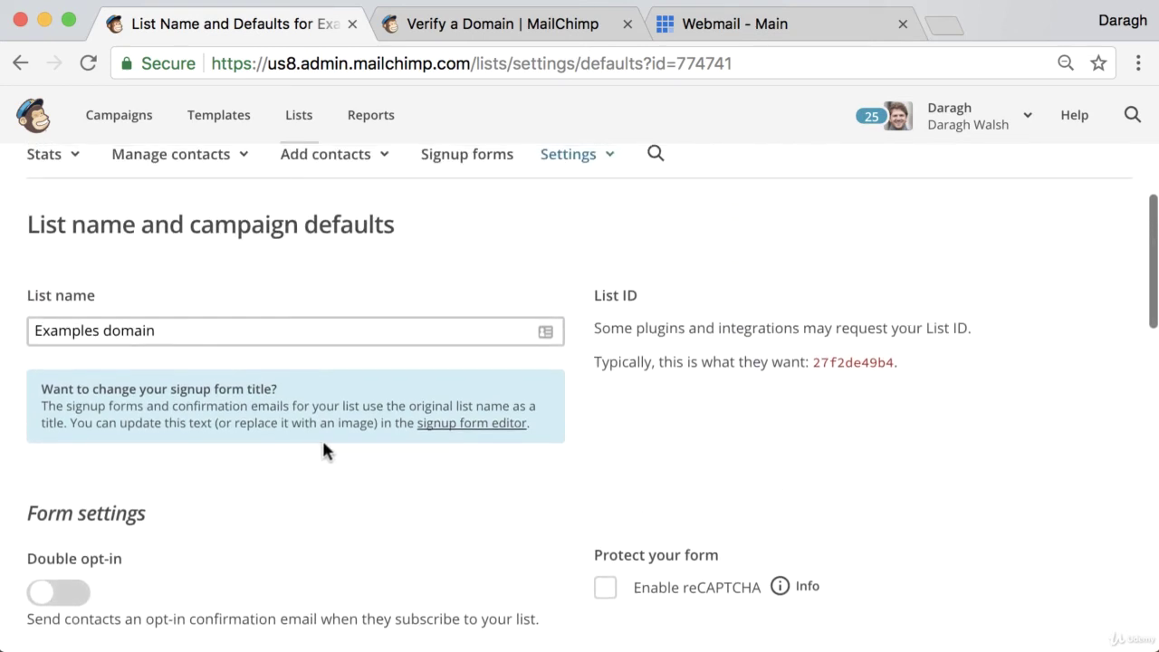
scroll(335, 437, "up", 3)
scroll(340, 326, "up", 1)
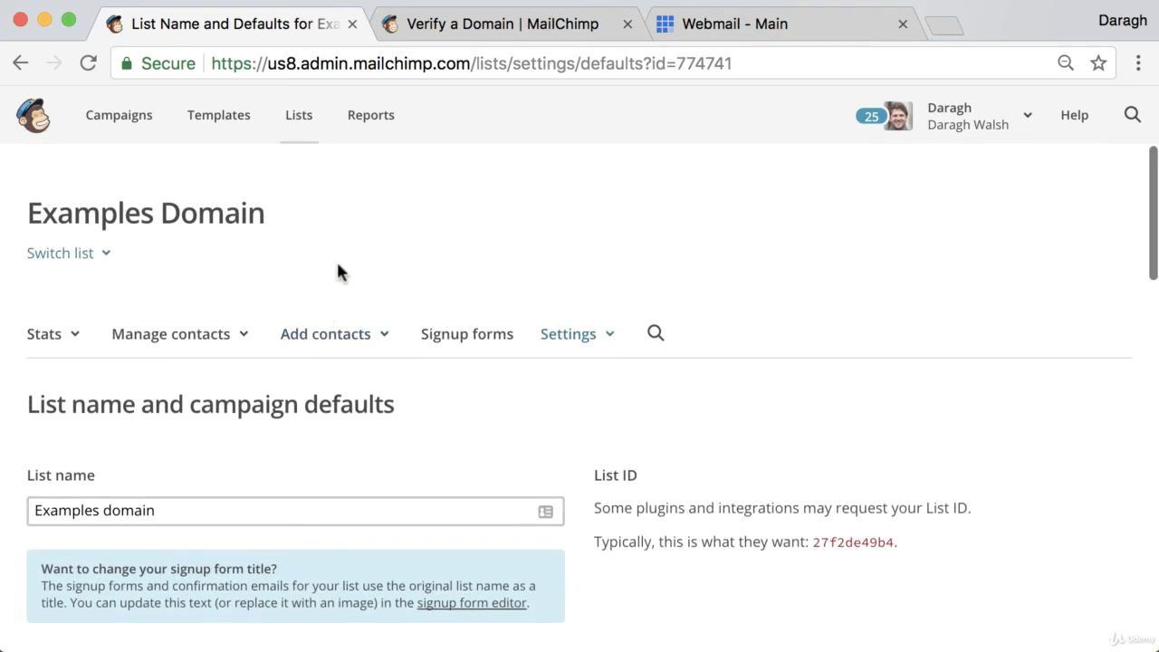
- From the lists overview, start a contact import for the list above Examples domain
left_click(300, 124)
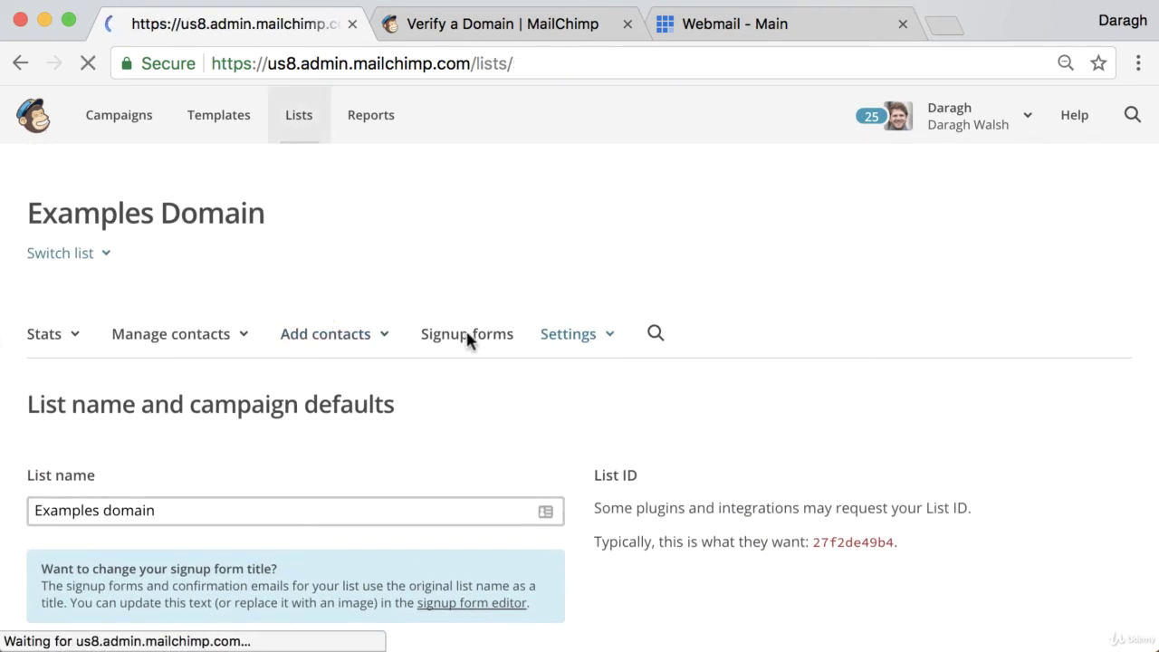
scroll(491, 361, "down", 4)
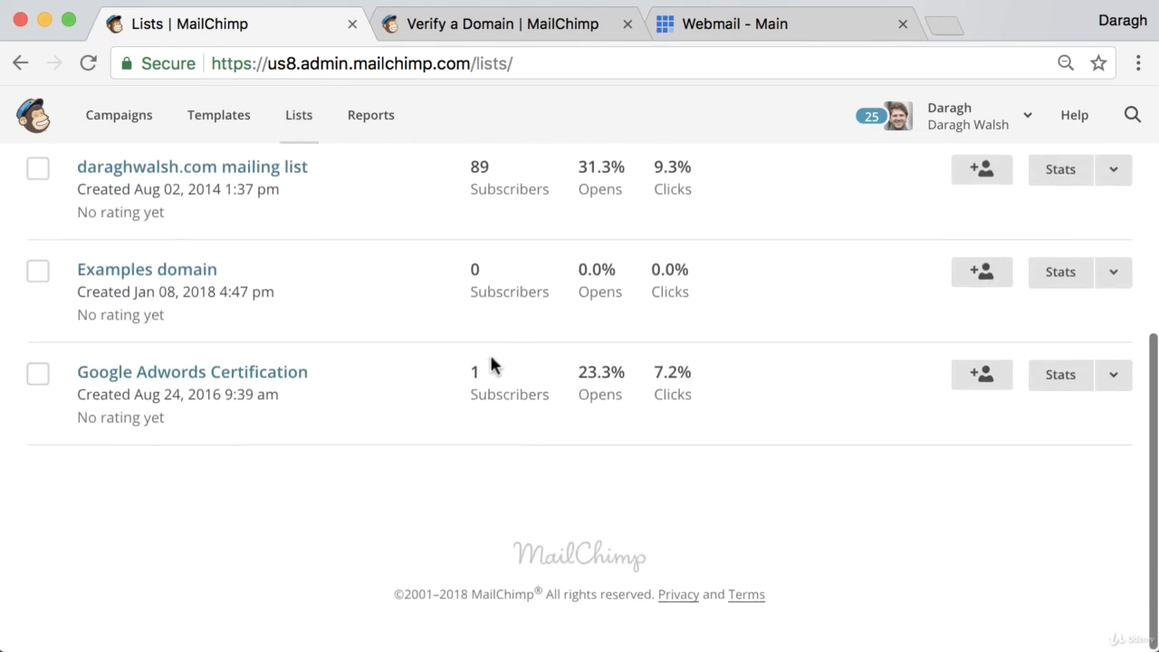
scroll(491, 358, "up", 2)
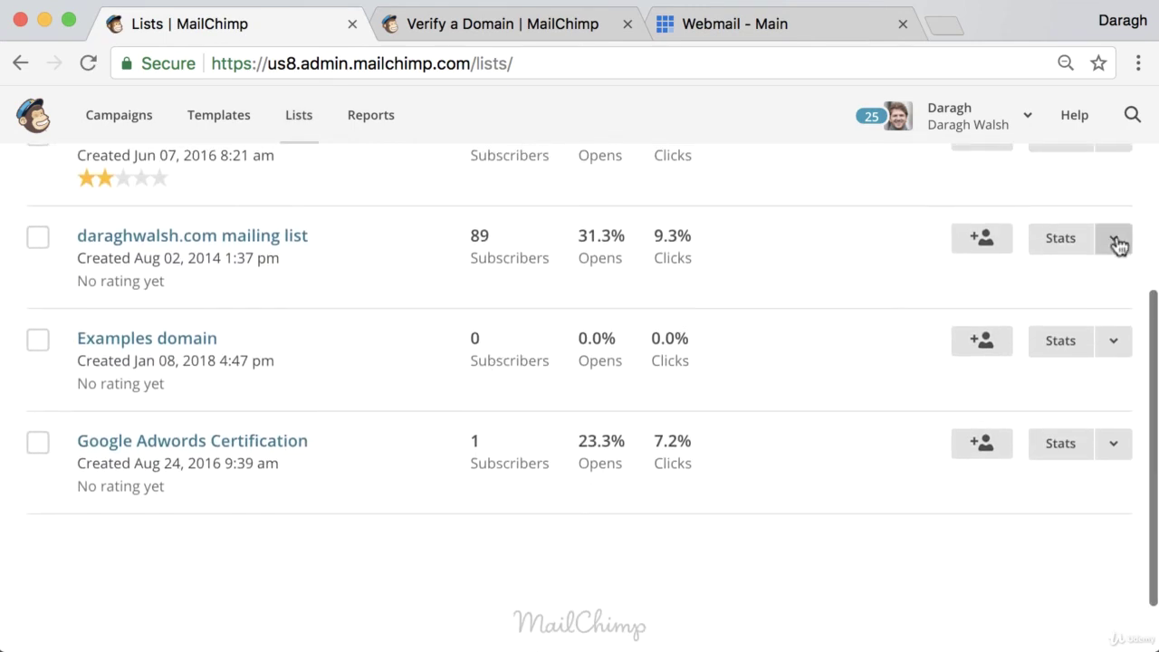
left_click(1115, 239)
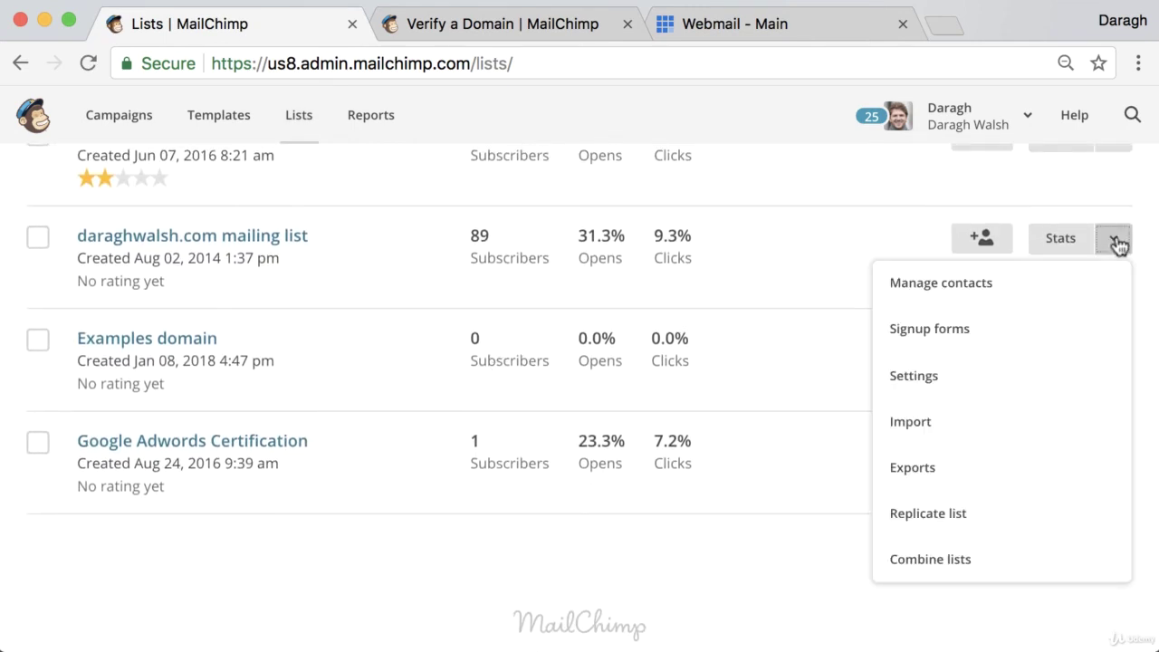
left_click(985, 422)
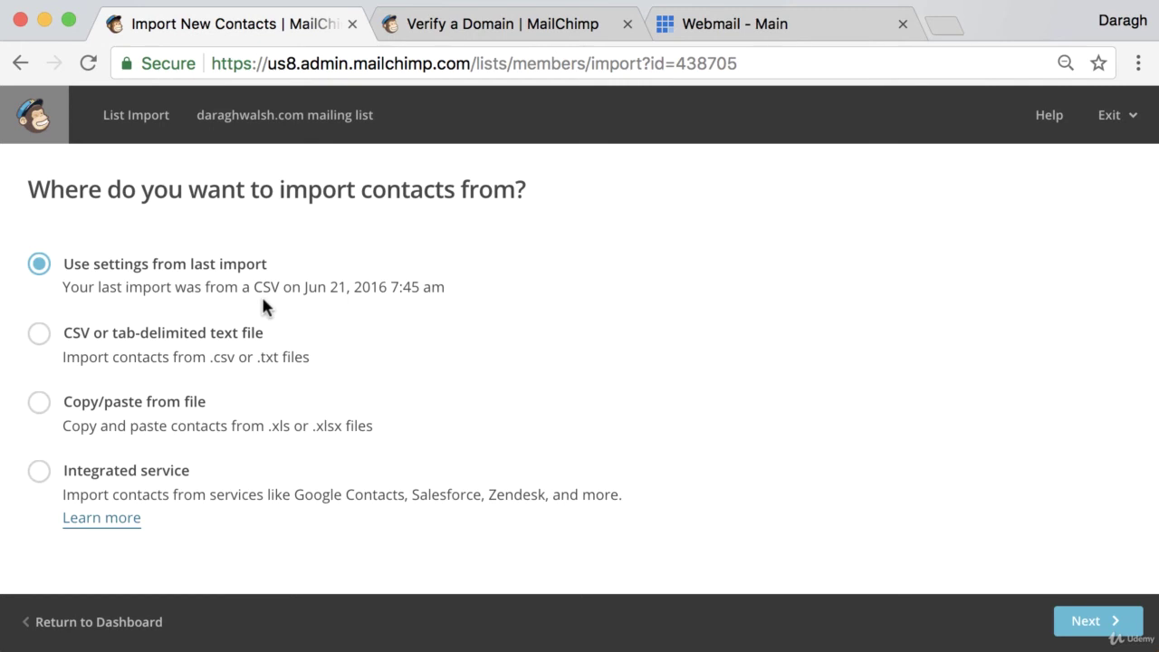
- Preview the CSV file and copy/paste import options, returning to the source choices
left_click(40, 334)
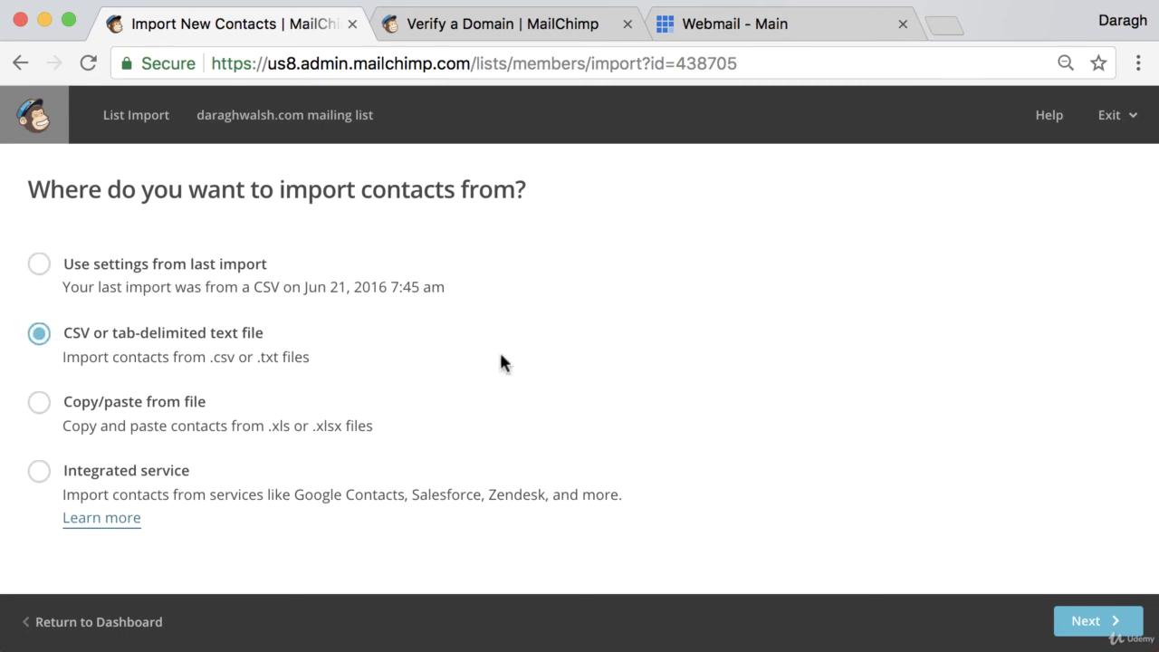
left_click(1089, 621)
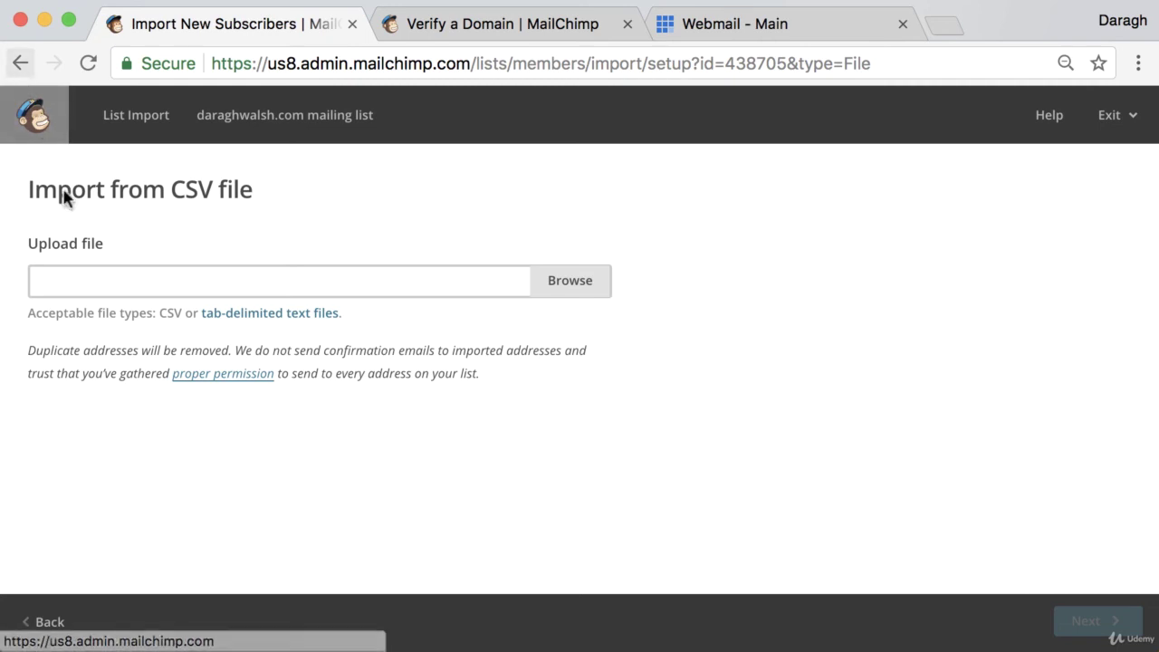
left_click(62, 621)
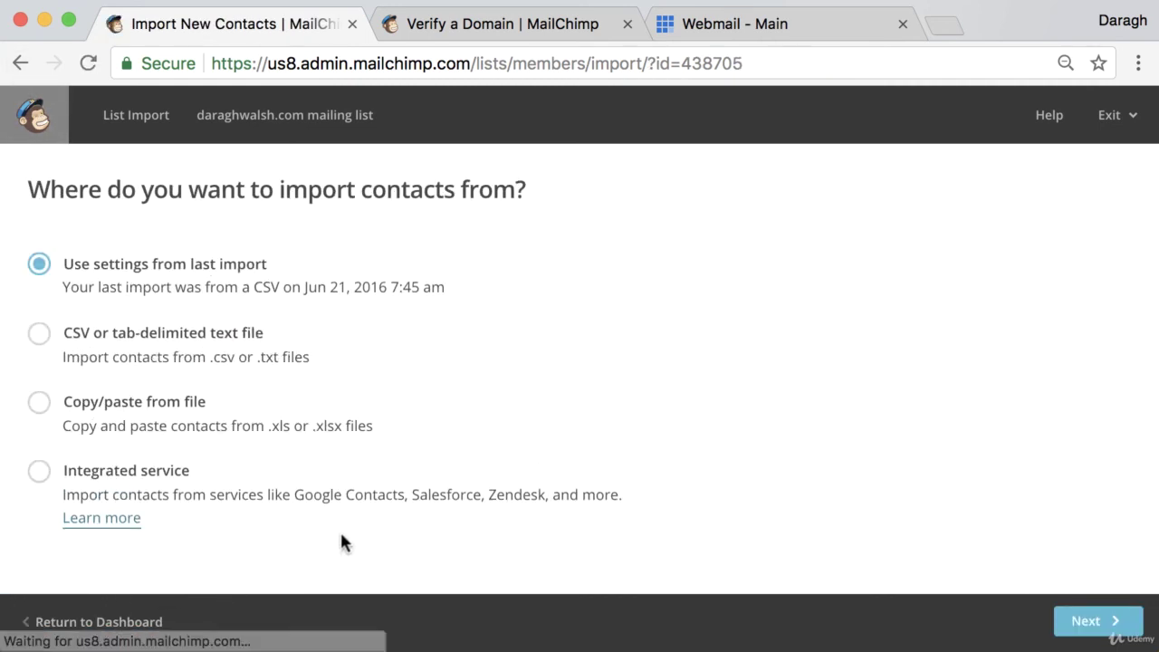
left_click(40, 404)
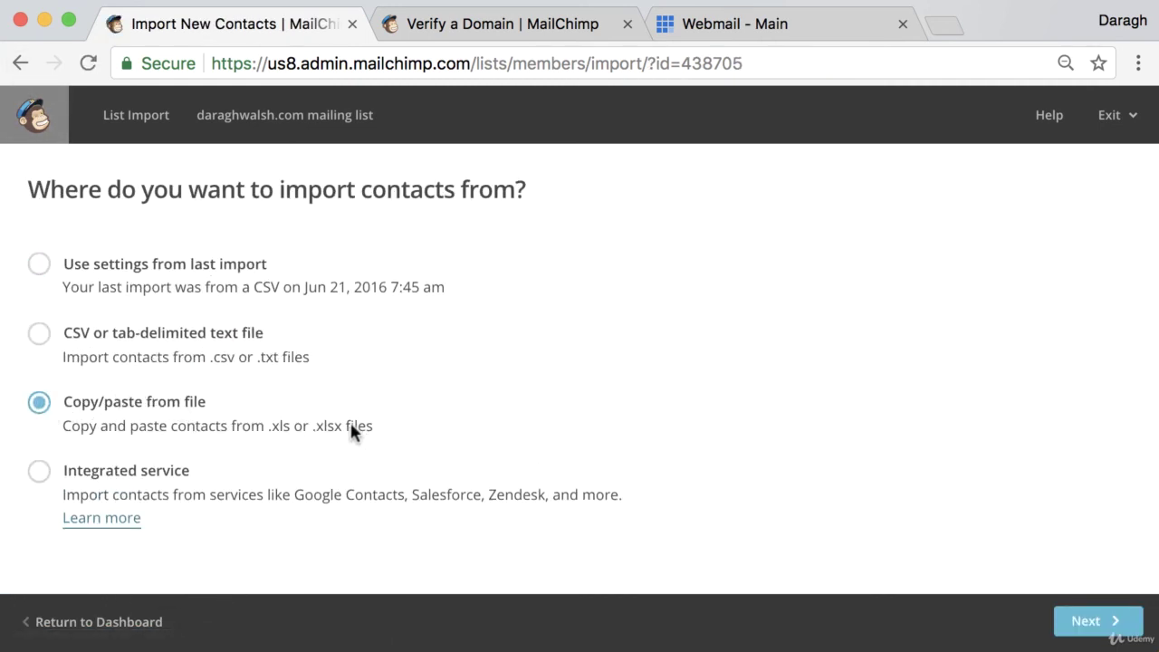
left_click(1113, 622)
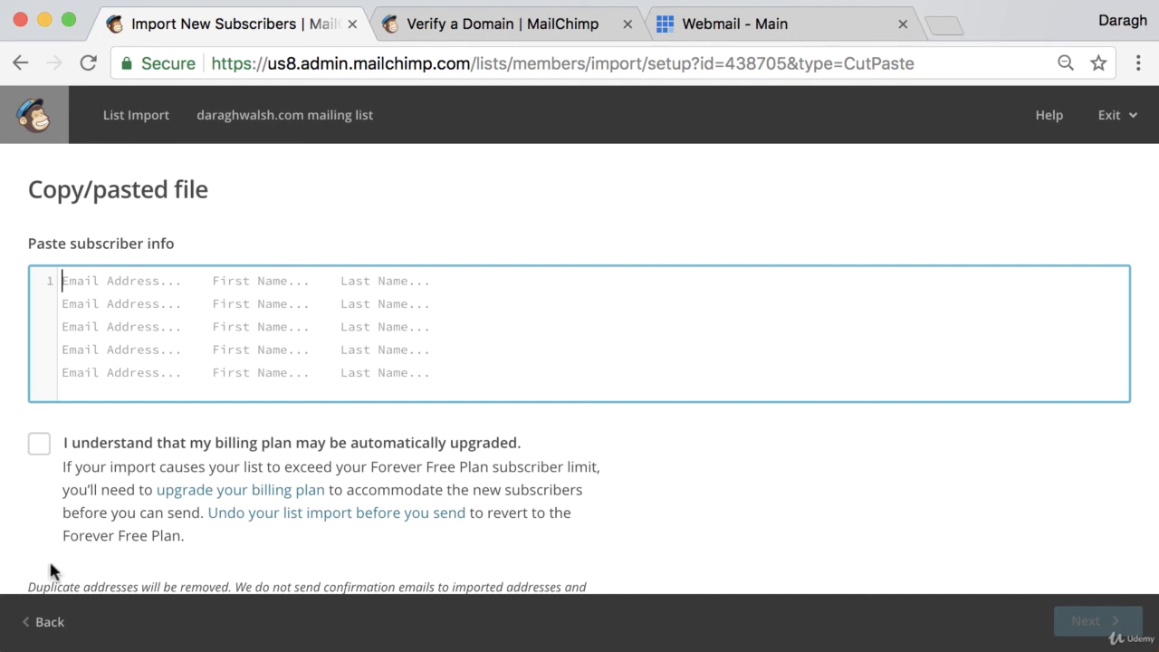
left_click(45, 622)
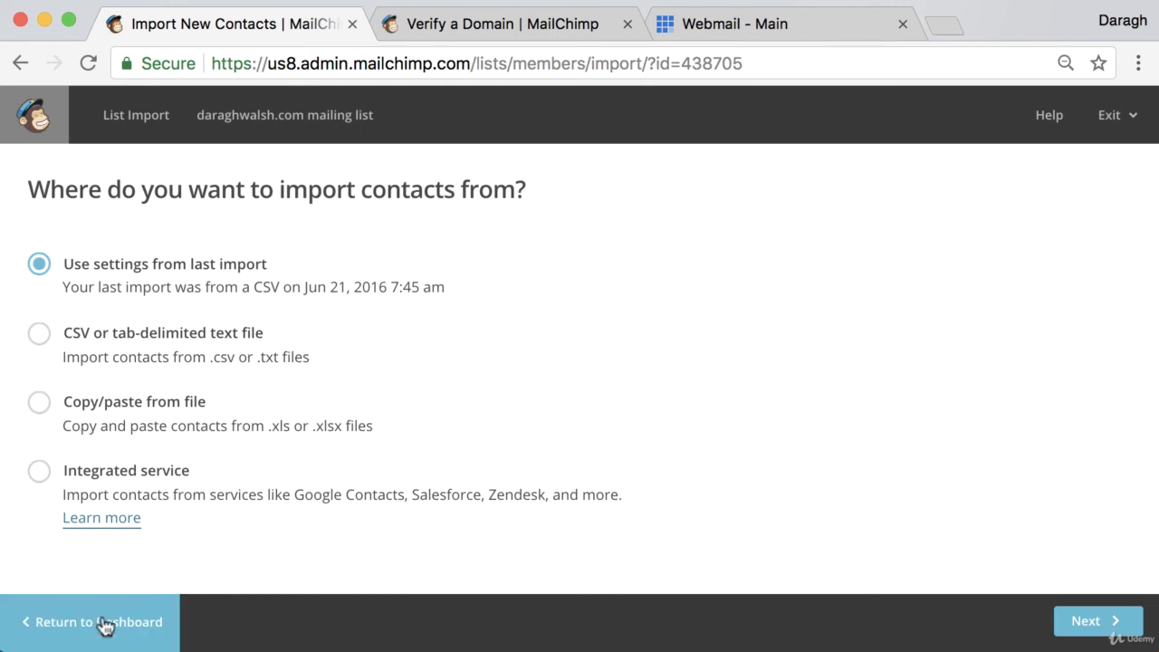
- Exit the import wizard, glance at the Verify a Domain help article, then return to Examples domain contacts
left_click(102, 621)
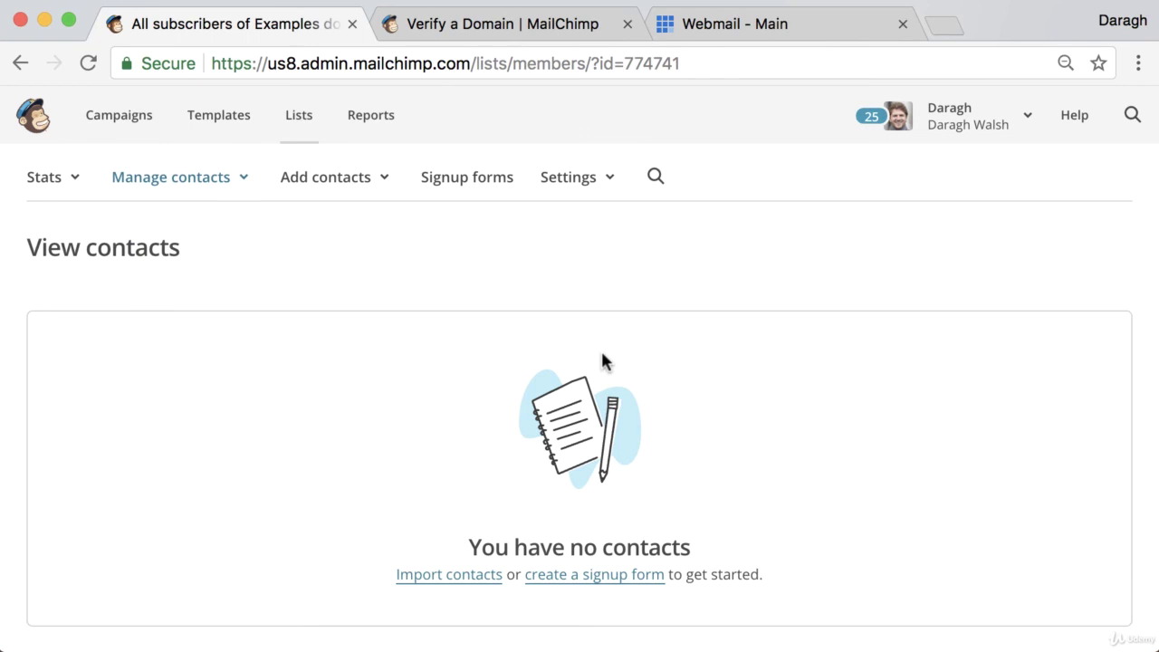
left_click(535, 26)
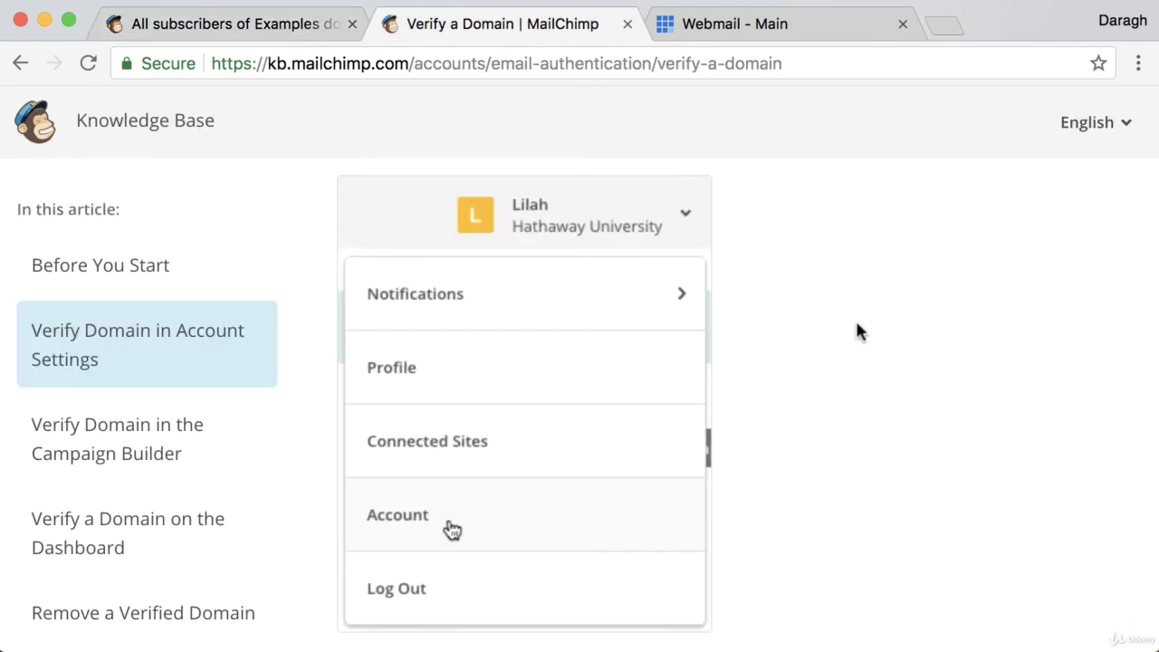
scroll(855, 333, "down", 3)
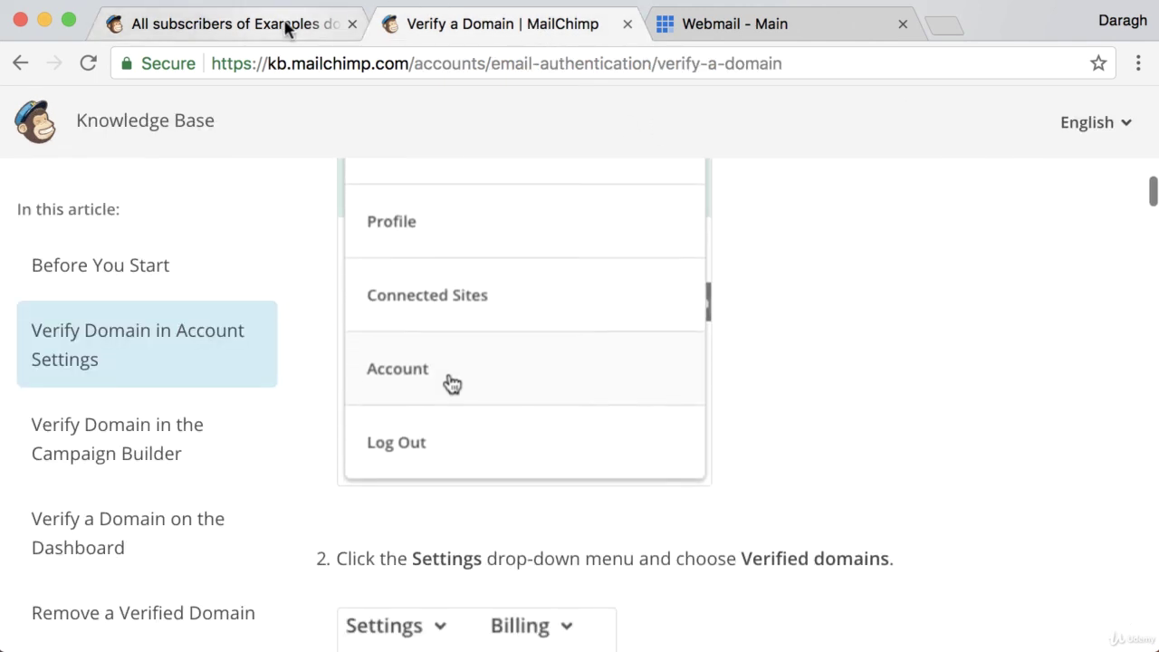
left_click(286, 29)
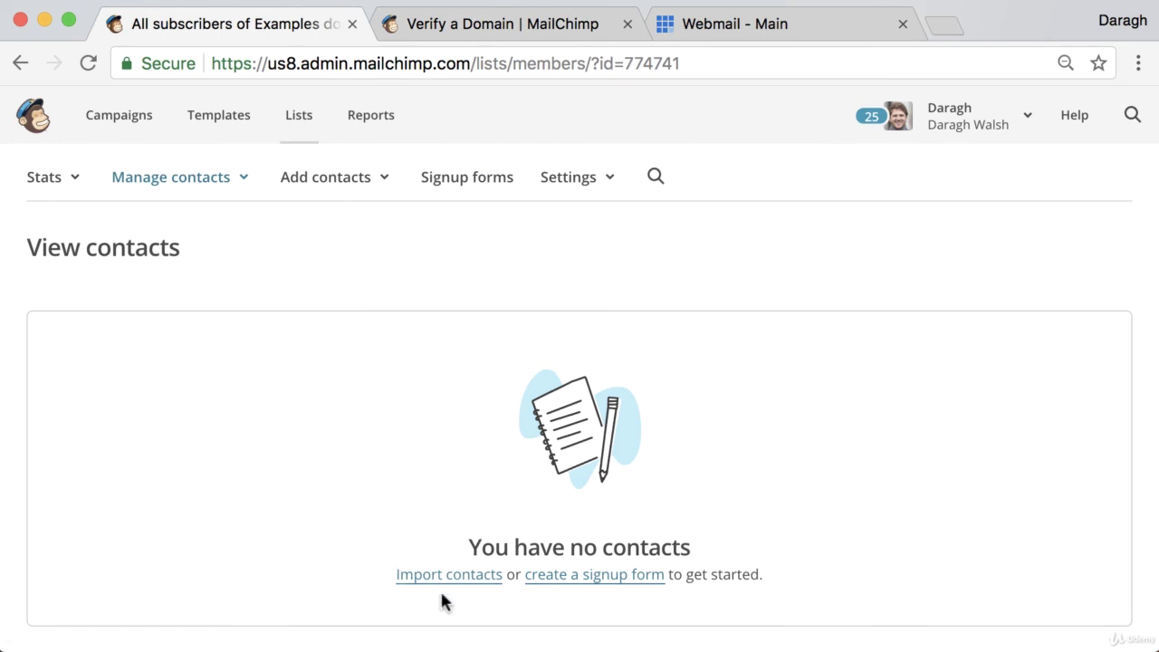